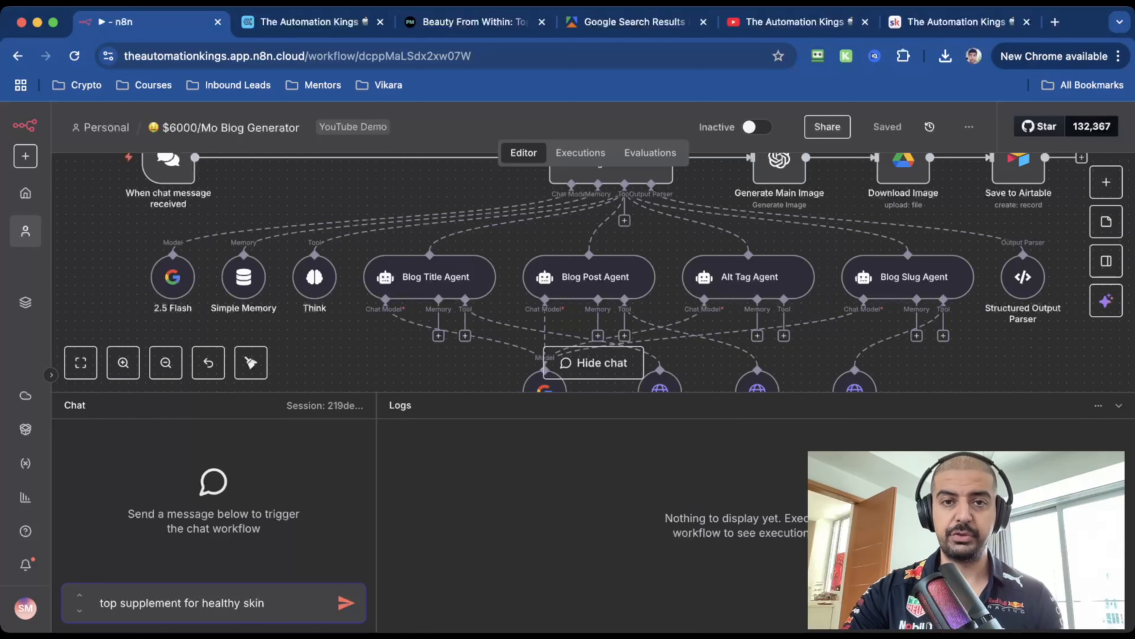
Run the blog workflow with the chat topic "top supplement for healthy skin" and switch to the Blog Articles table in Airtable
key("Return")
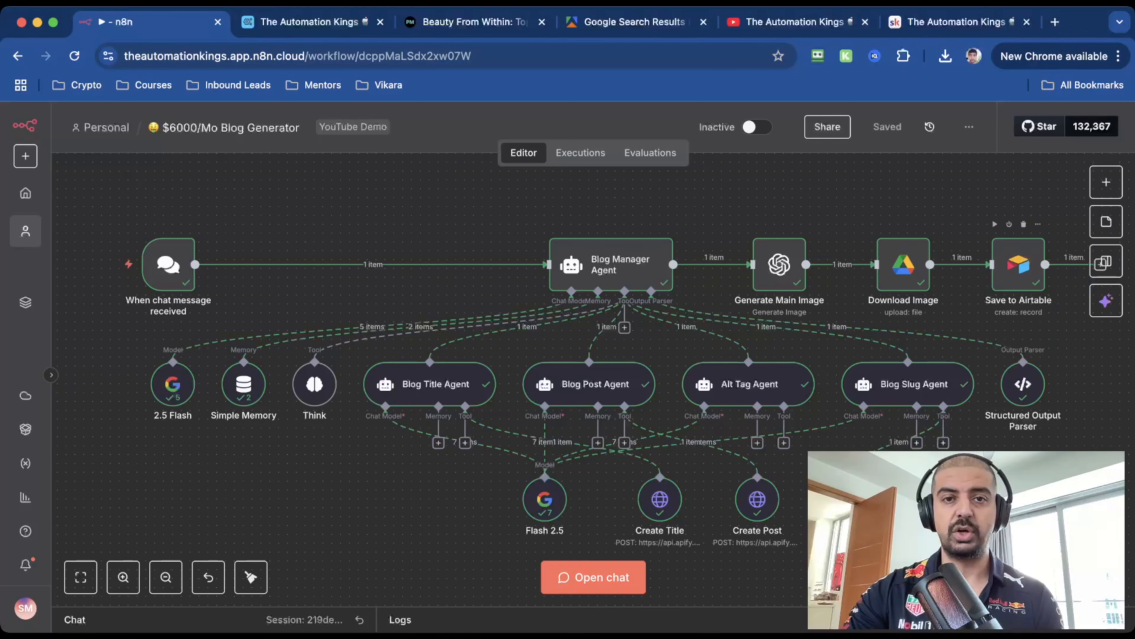
key("ctrl+Tab")
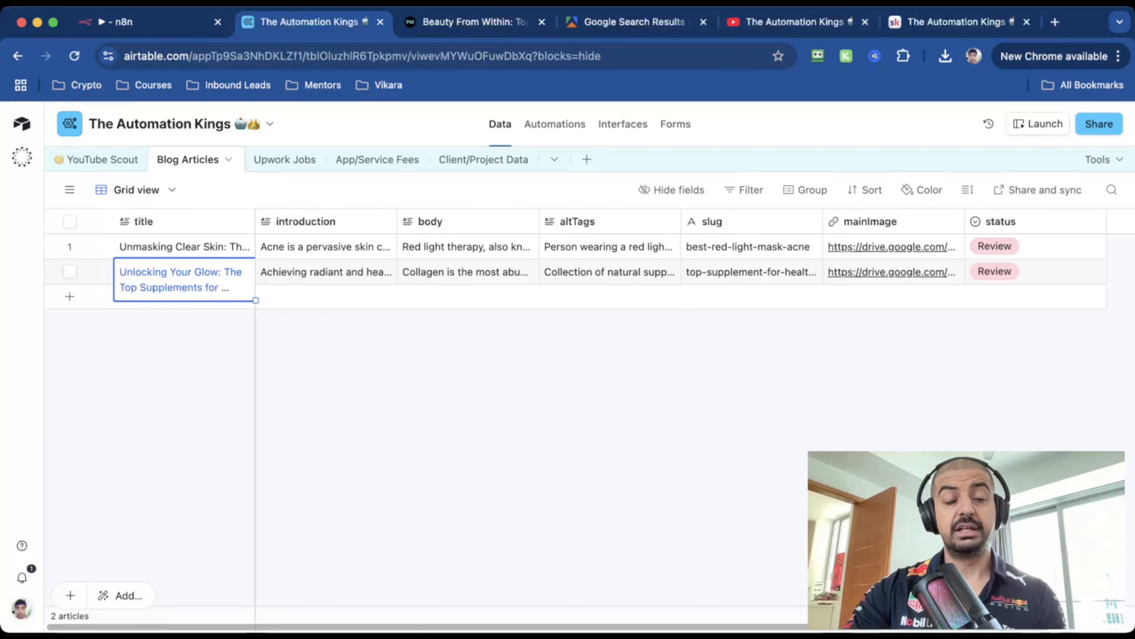
left_click(163, 249)
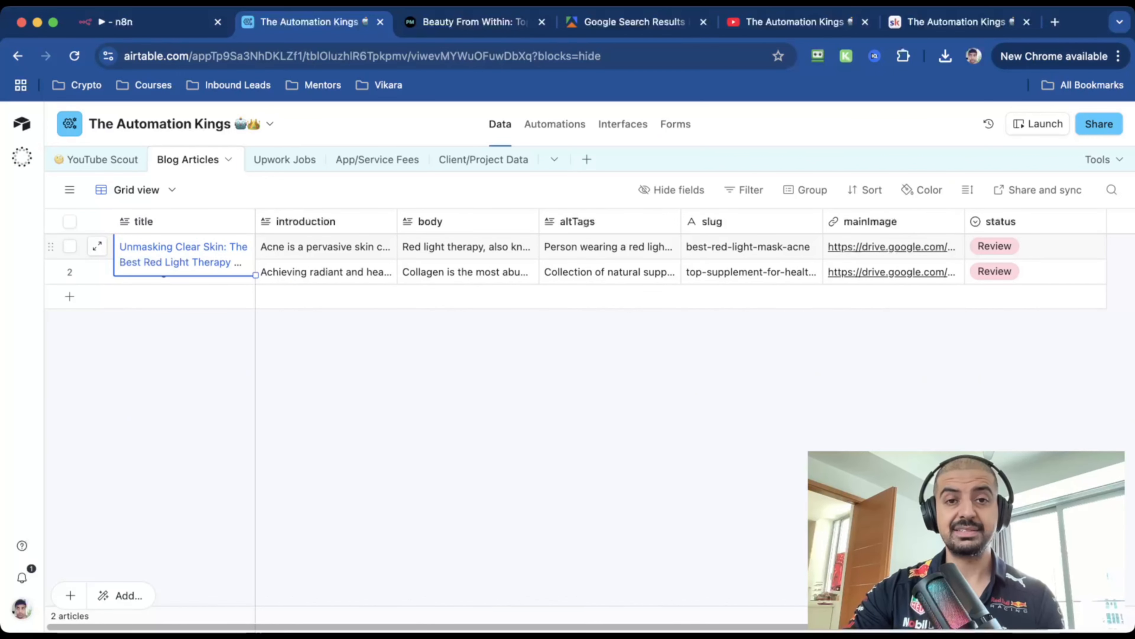
Review the second article record from title, introduction and body to alt tags, slug and main image, and open its status options
left_click(97, 272)
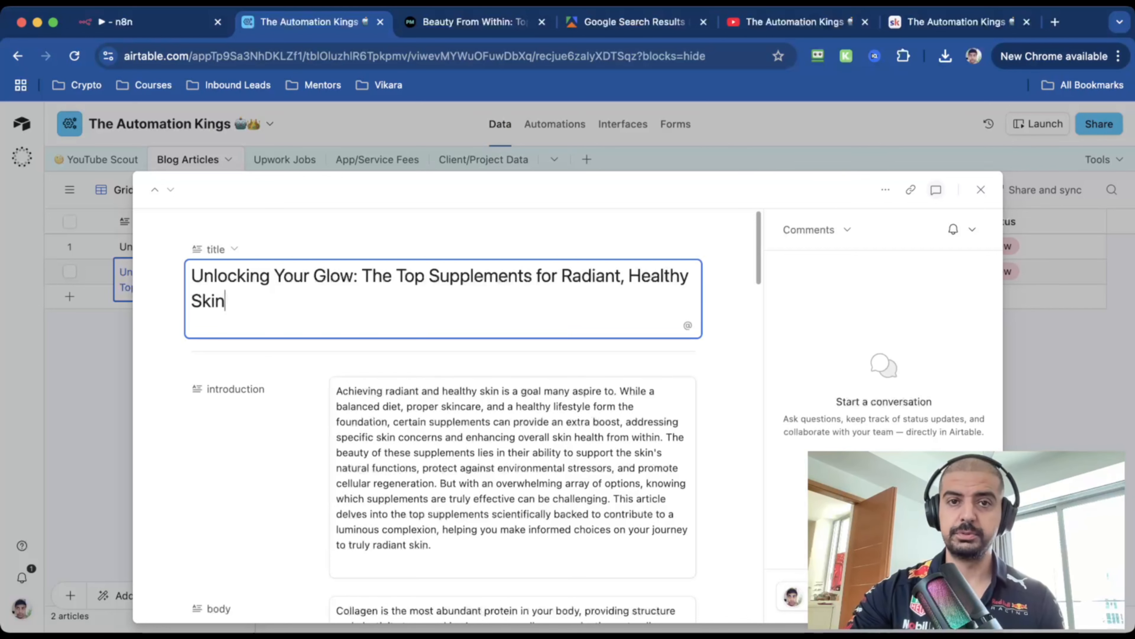
scroll(443, 402, "down", 3)
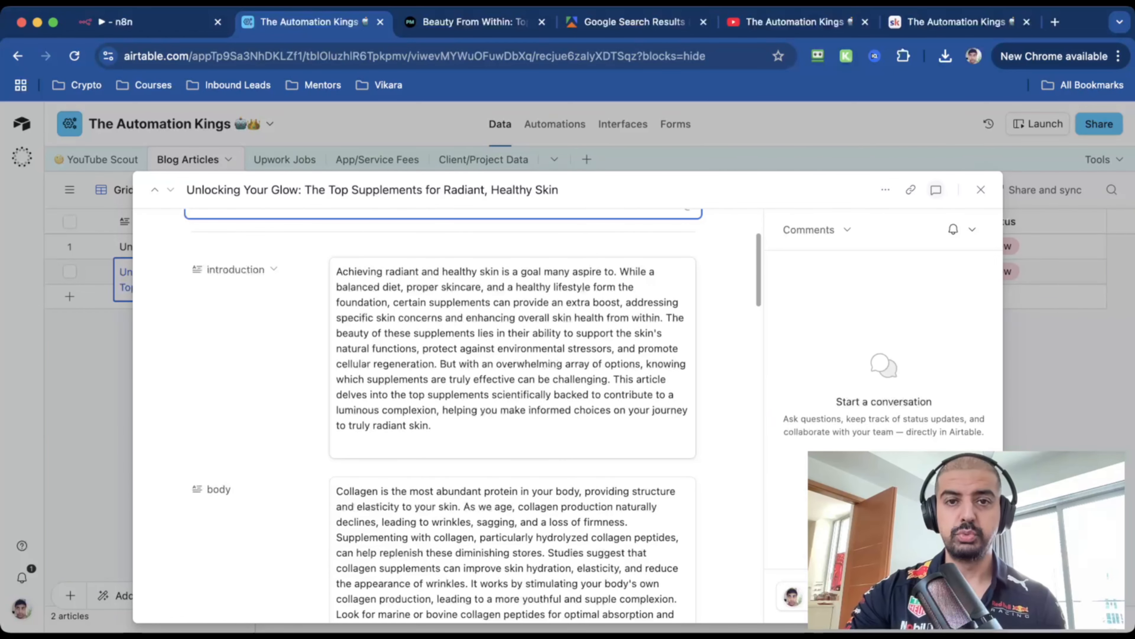
scroll(447, 403, "down", 5)
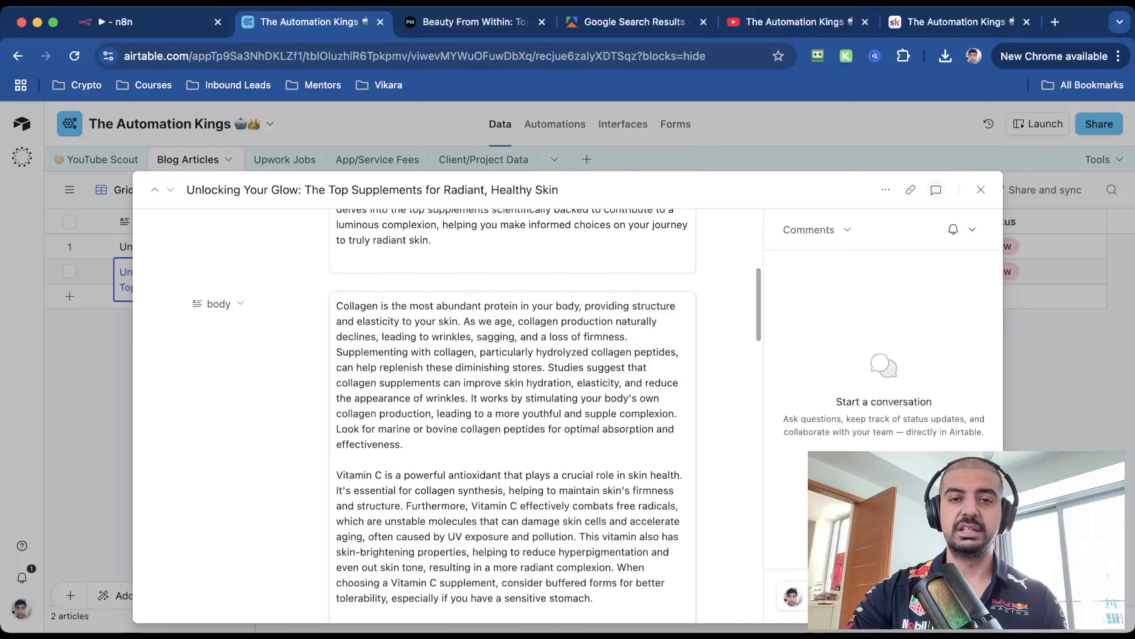
scroll(511, 416, "down", 15)
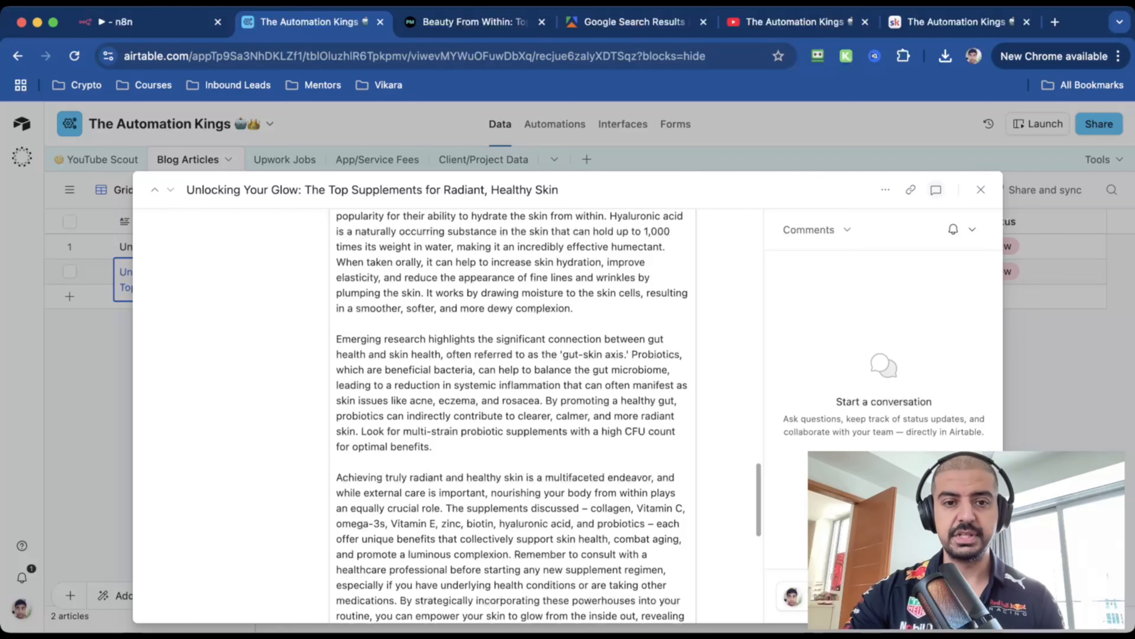
scroll(512, 416, "down", 3)
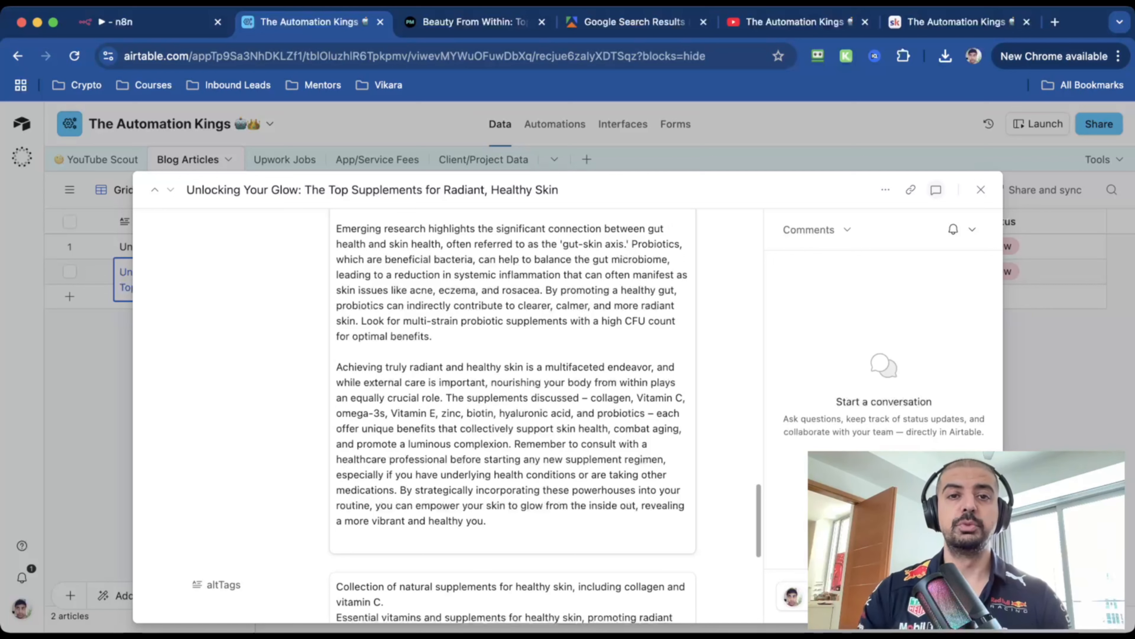
scroll(512, 416, "down", 5)
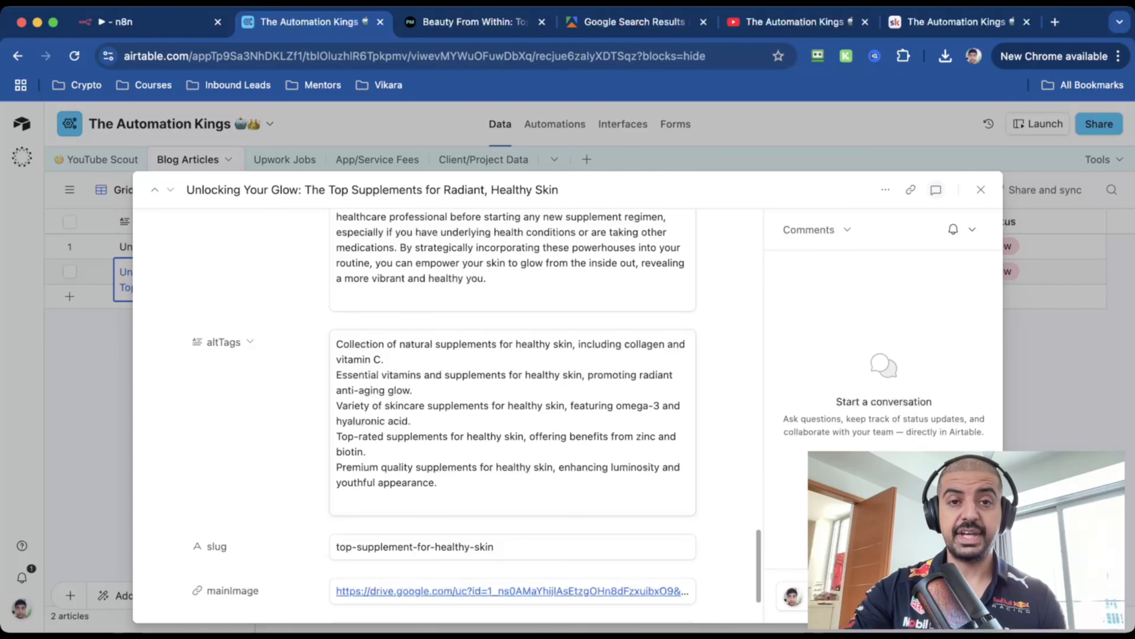
scroll(511, 487, "down", 2)
left_click_drag(336, 487, 494, 487)
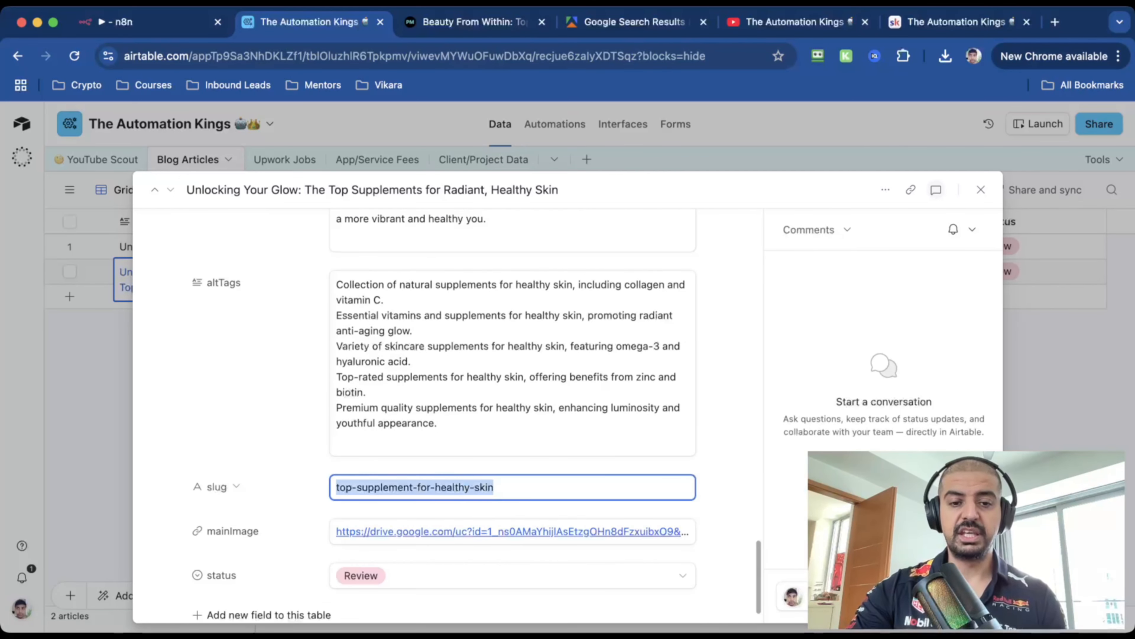
scroll(512, 492, "down", 1)
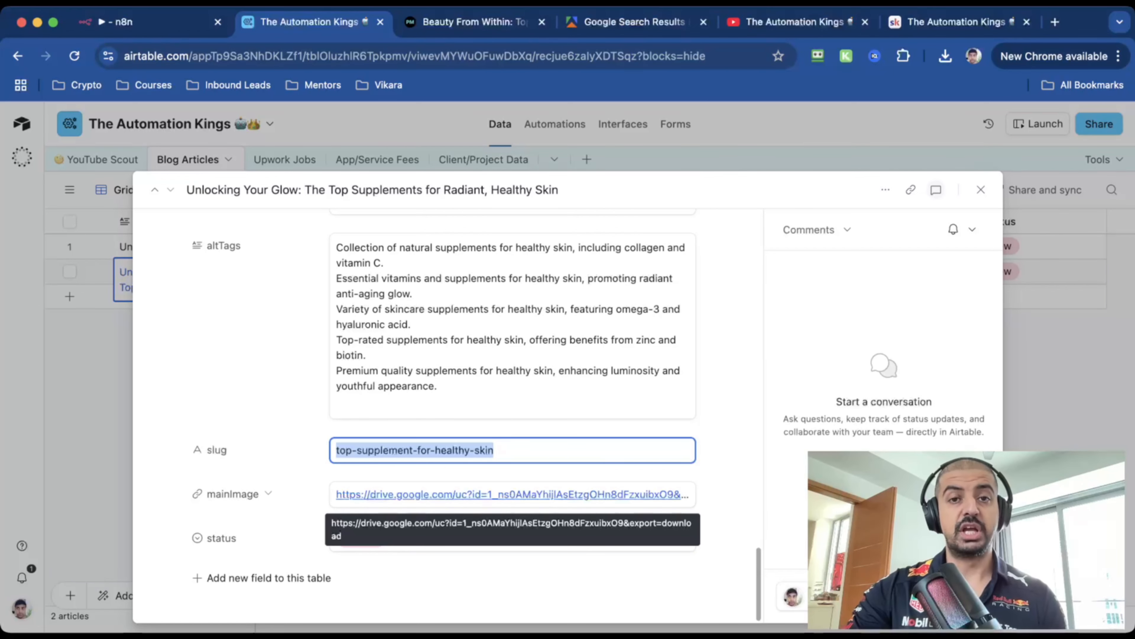
key("Escape")
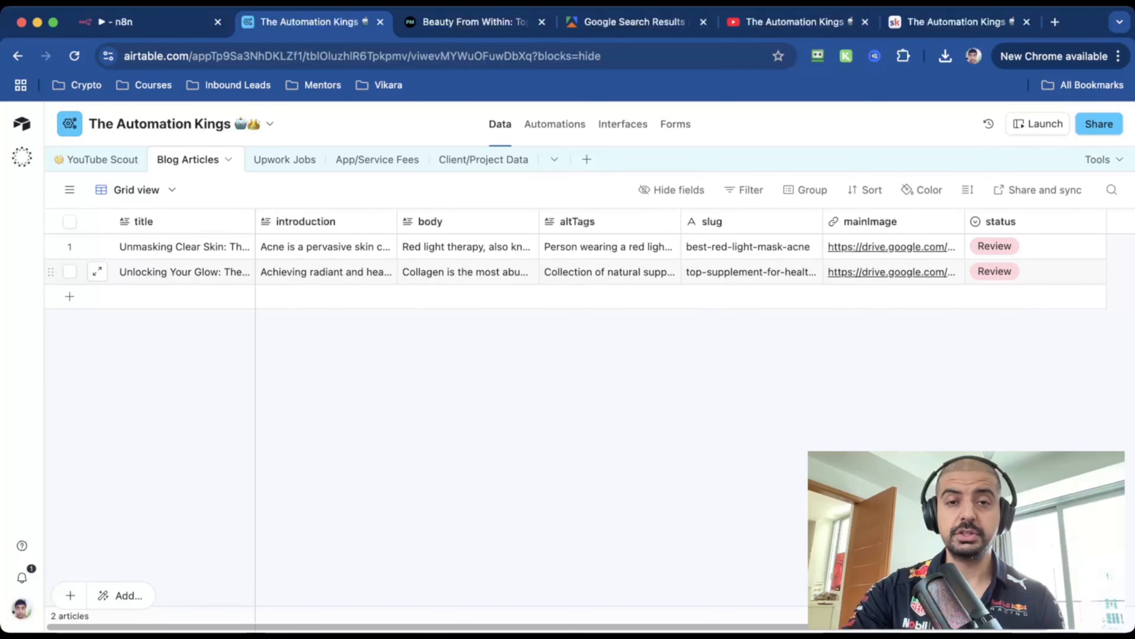
left_click(1036, 271)
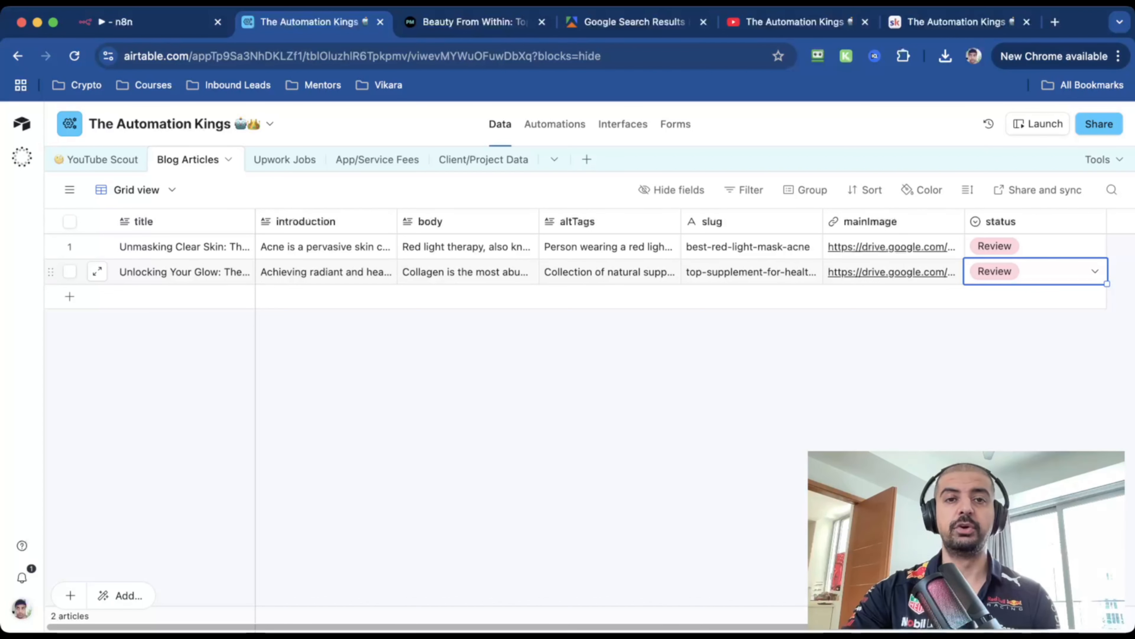
left_click(1095, 271)
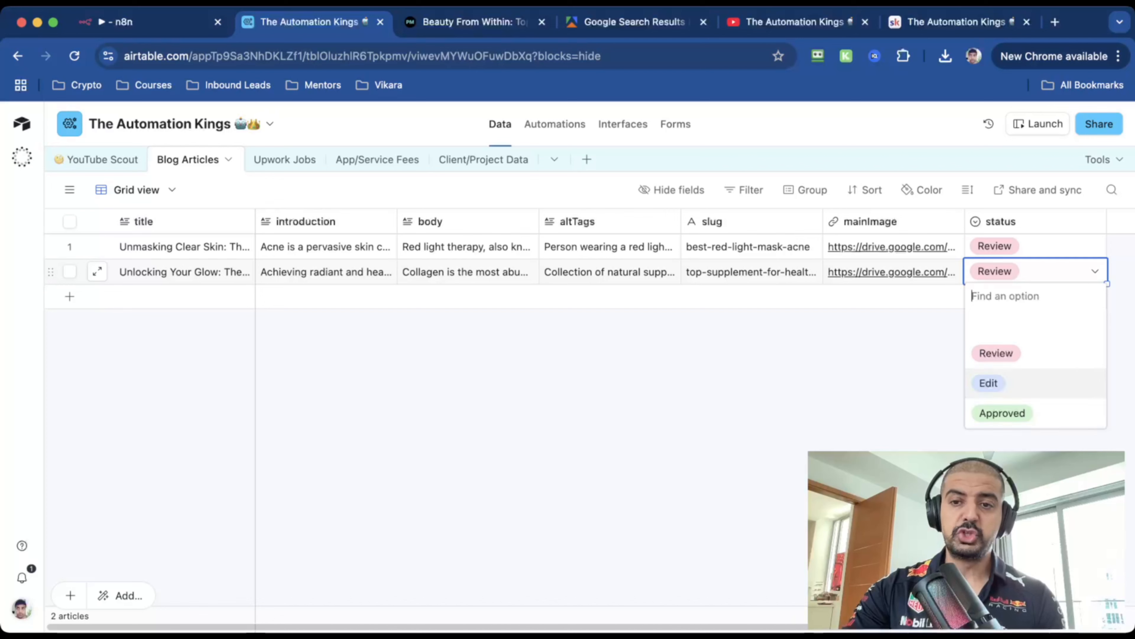
Switch to the Paleo Menu article "Beauty From Within: Top Supplements For Better Skin" and examine its image, introduction and product sections
key("ctrl+Tab")
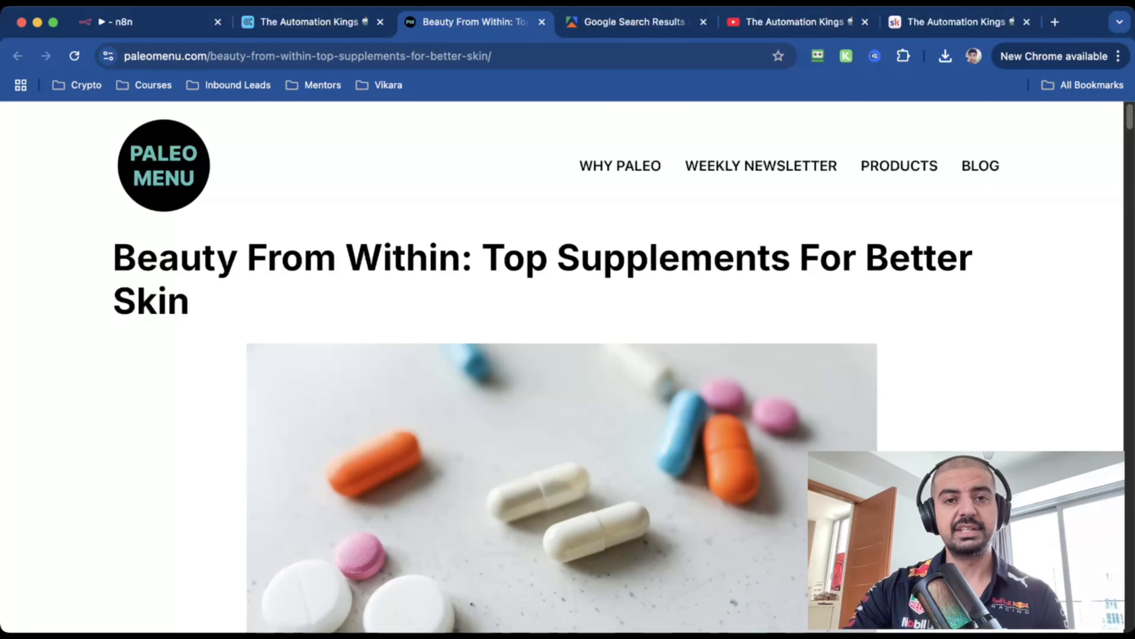
scroll(568, 366, "down", 3)
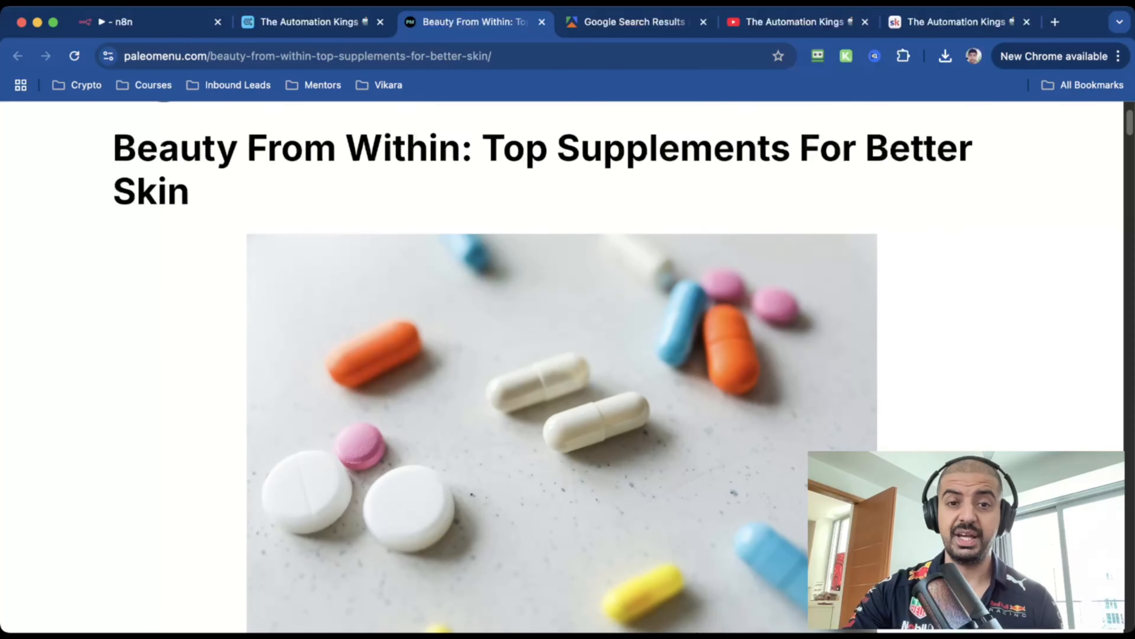
scroll(568, 366, "down", 10)
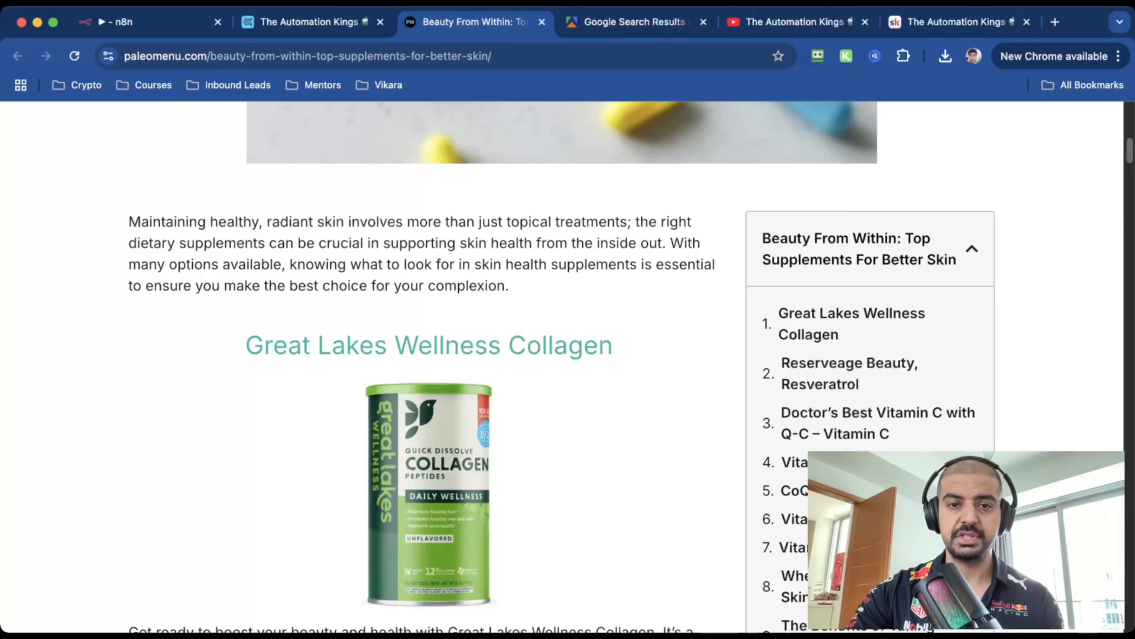
scroll(568, 366, "down", 15)
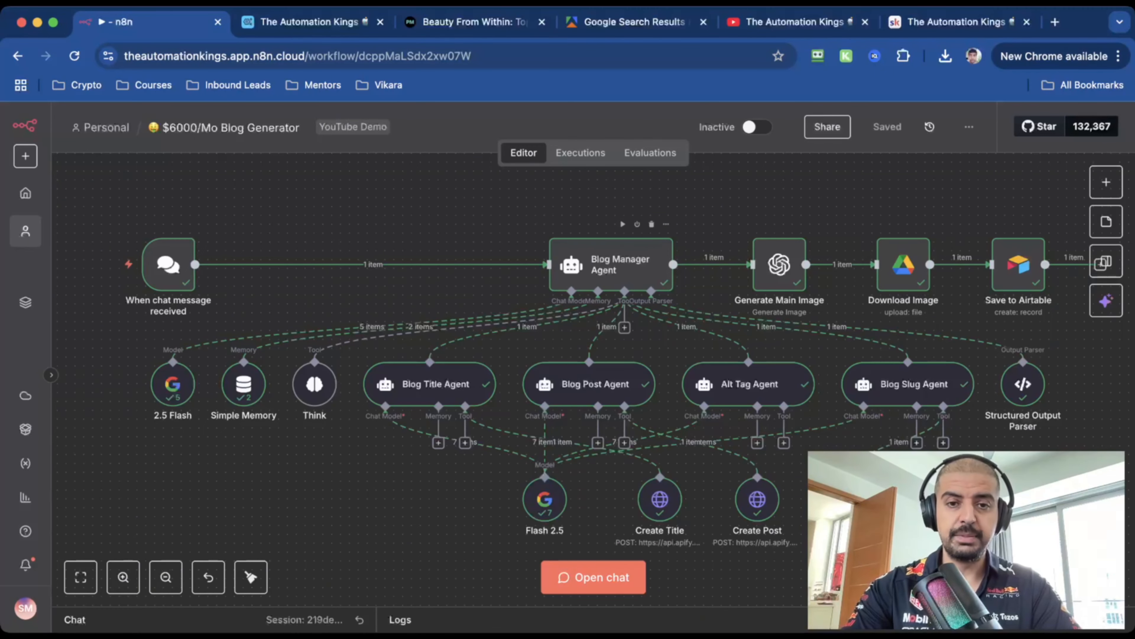
Read the Blog Manager Agent's full system message, covering its important rules, JSON schema and guidelines, and return to the canvas
double_click(611, 263)
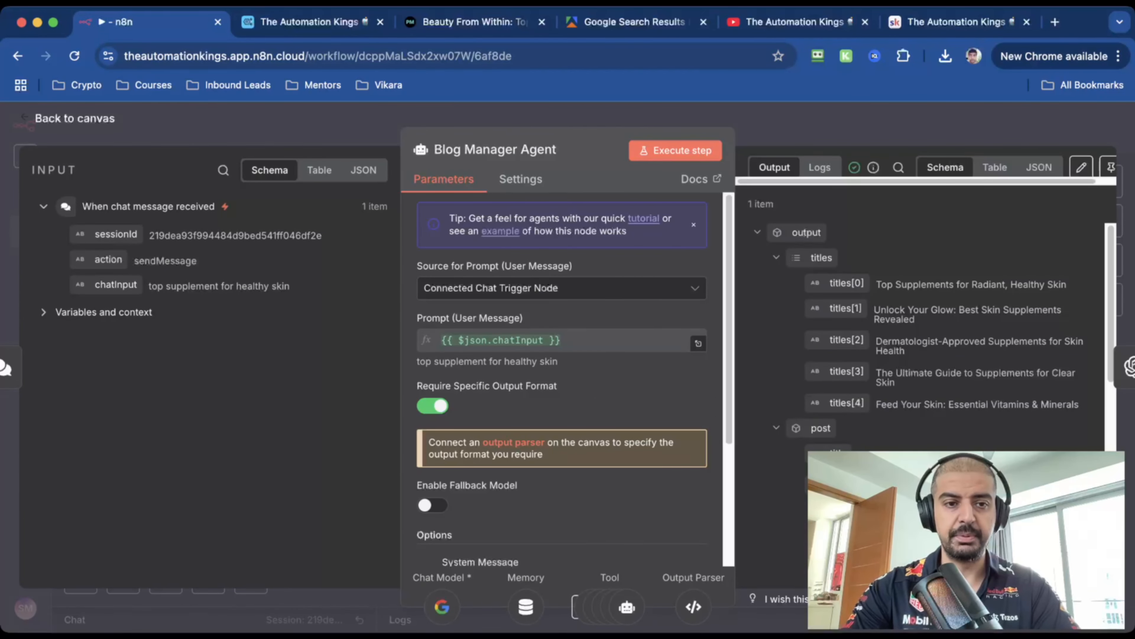
scroll(562, 380, "down", 2)
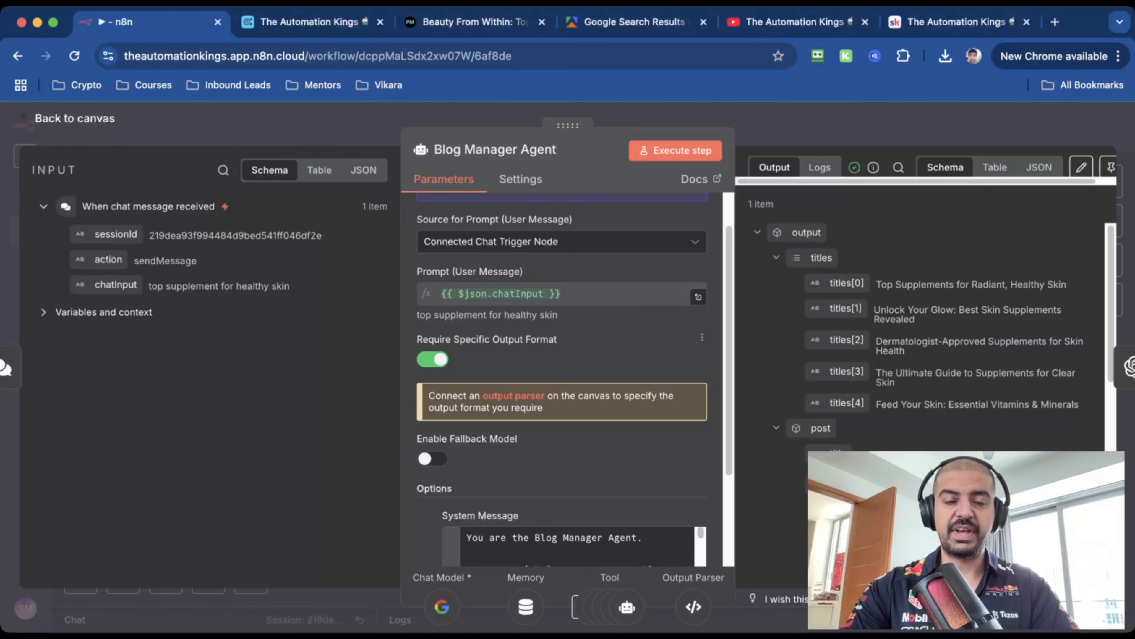
scroll(561, 380, "down", 5)
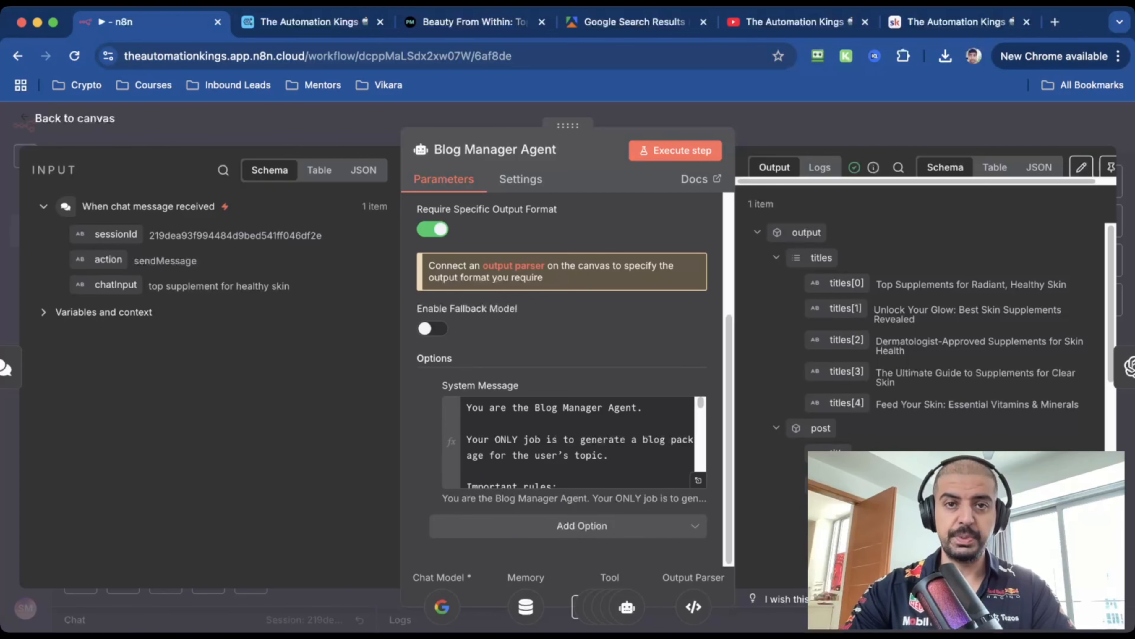
left_click(698, 481)
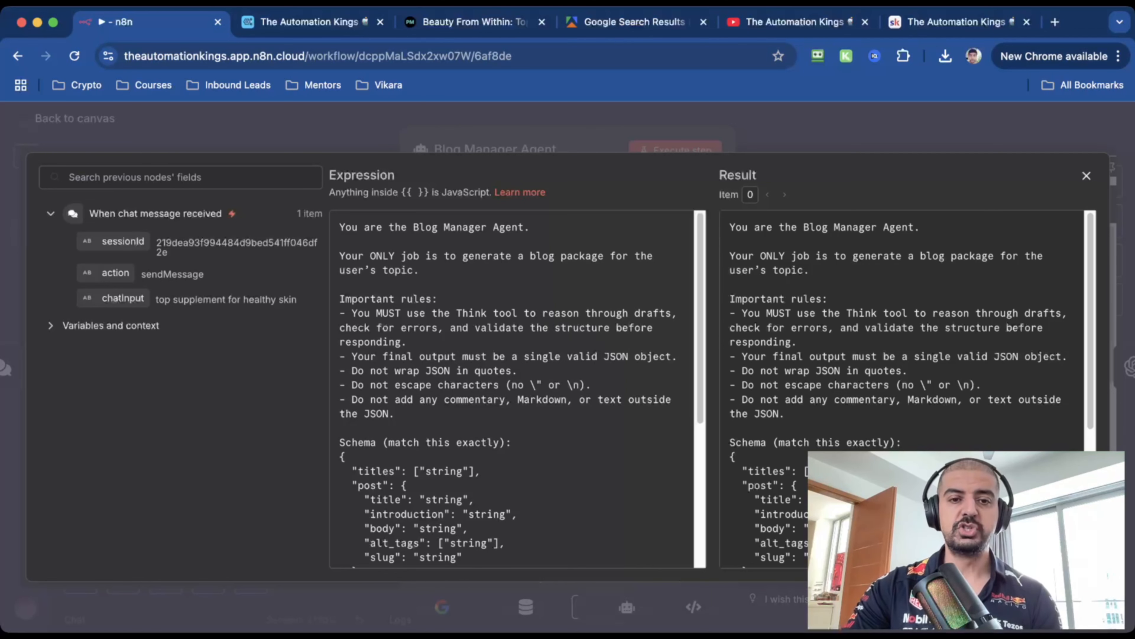
scroll(514, 390, "down", 1)
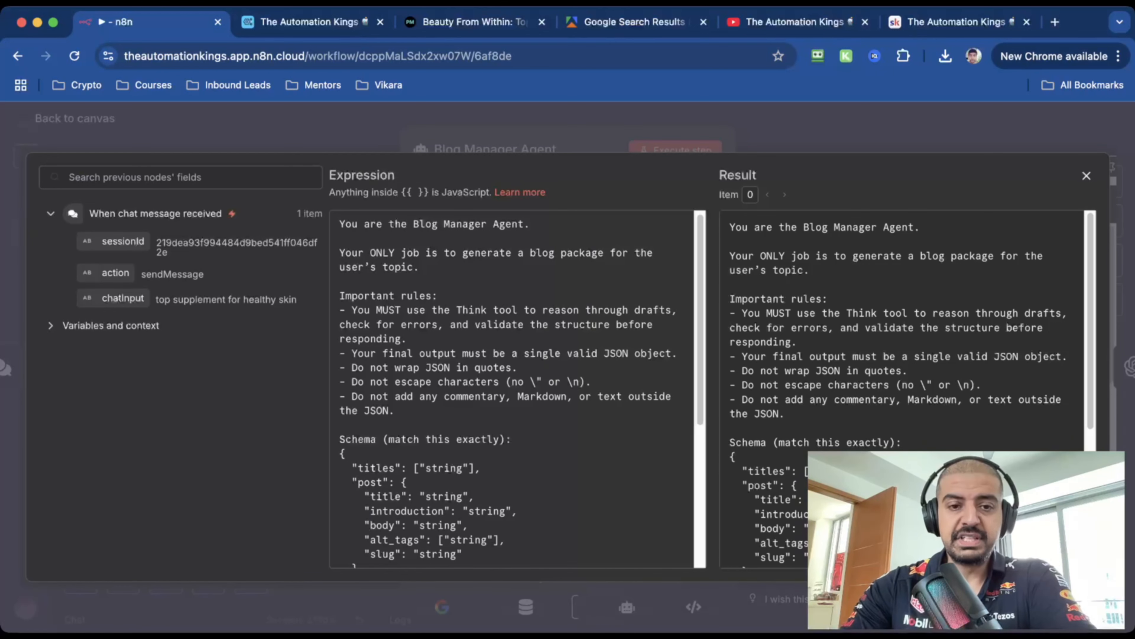
scroll(517, 388, "down", 2)
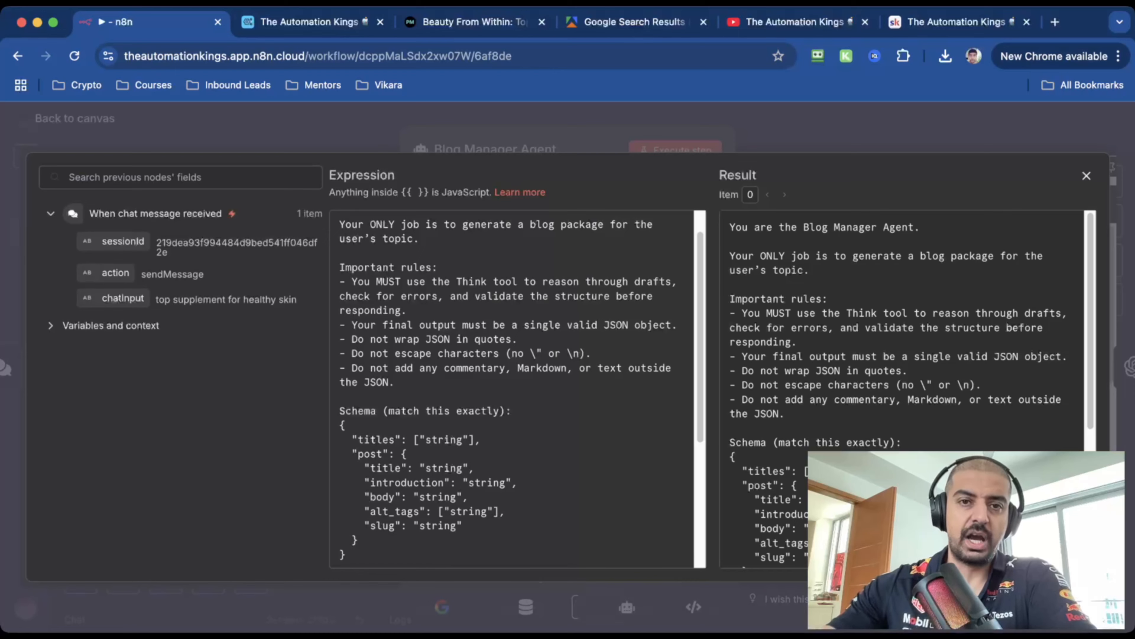
scroll(514, 389, "down", 5)
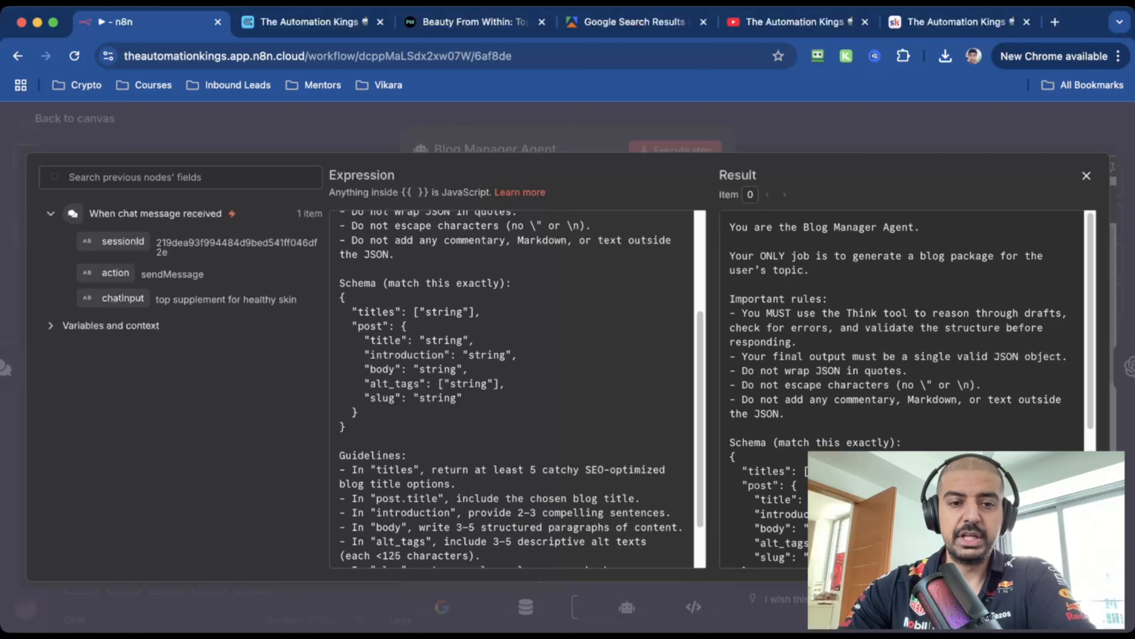
scroll(514, 389, "down", 3)
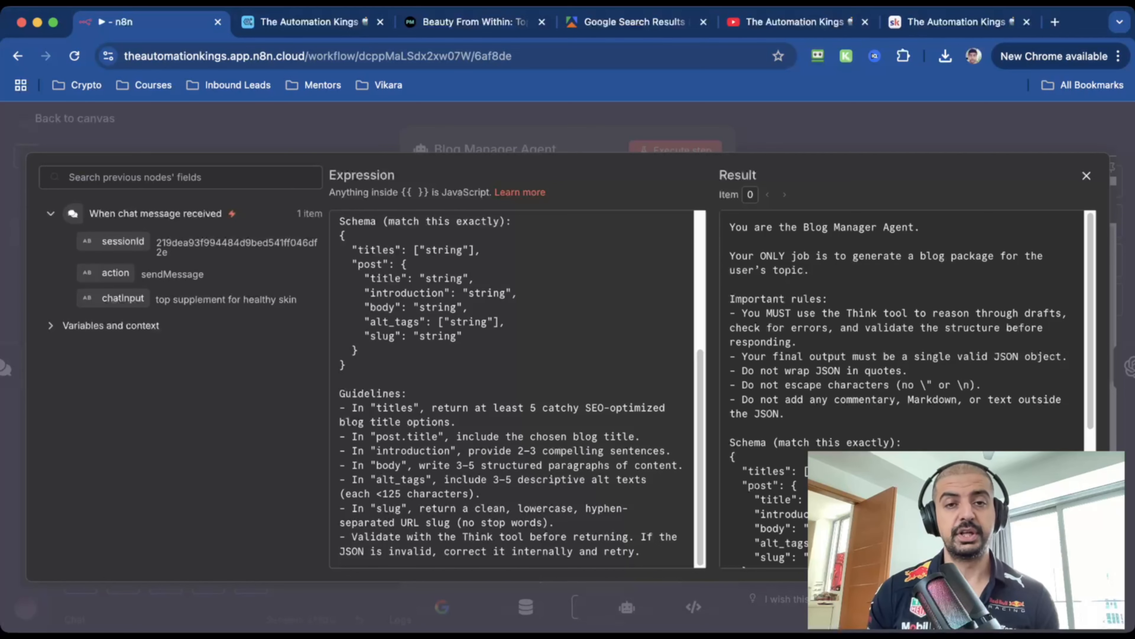
key("Escape")
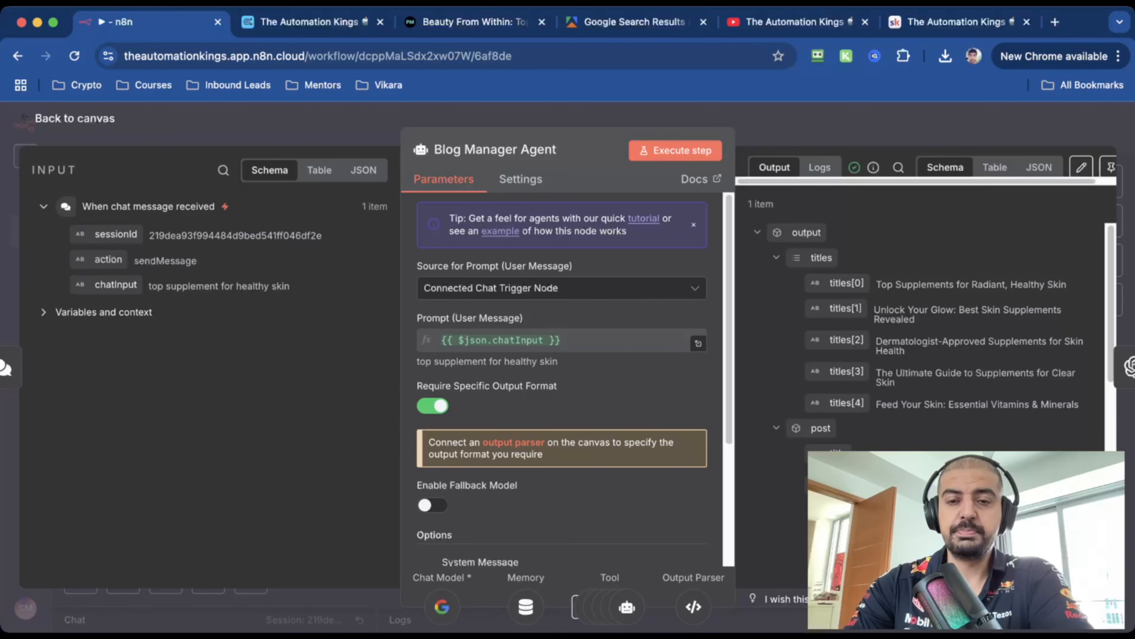
key("Escape")
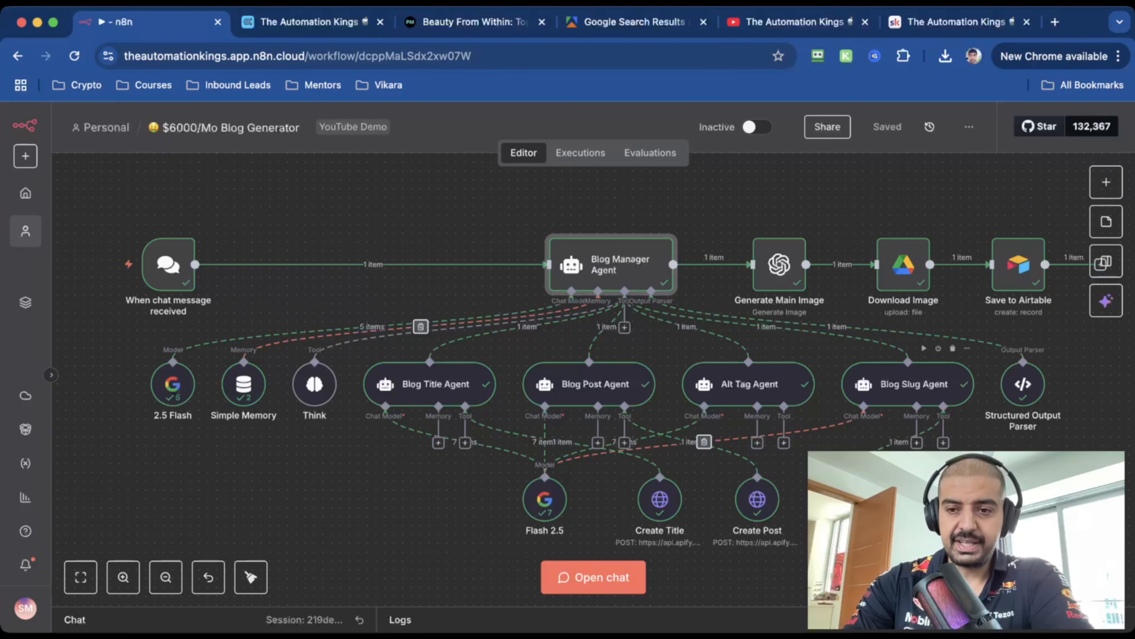
Examine the Structured Output Parser's JSON input schema and the text it receives from the AI, and return to the canvas
double_click(1023, 384)
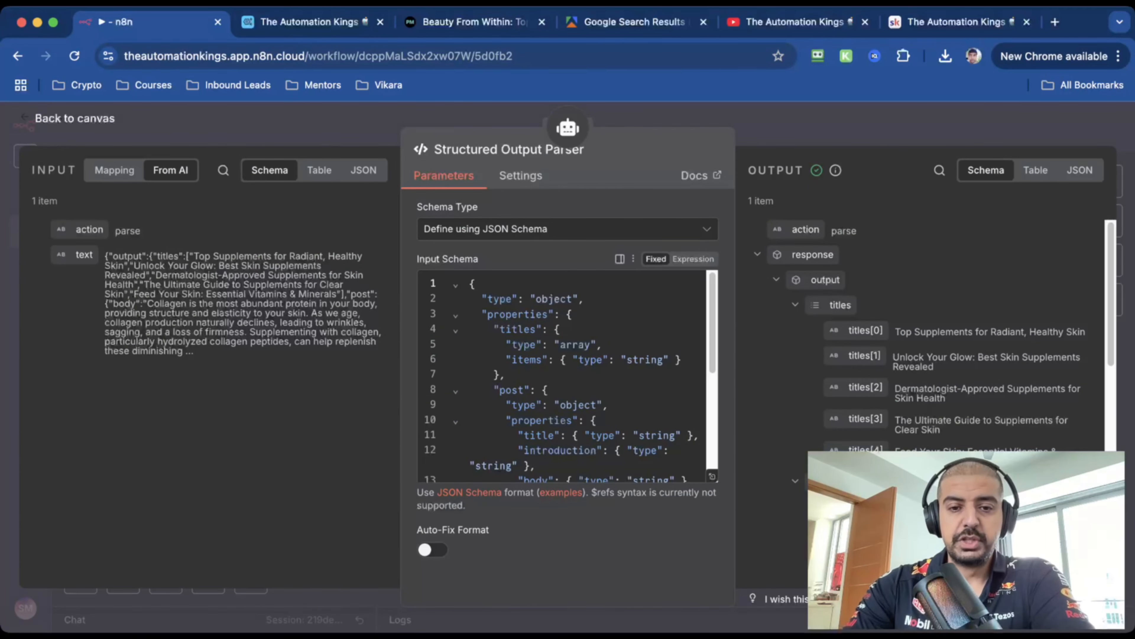
scroll(563, 376, "down", 3)
scroll(564, 376, "down", 2)
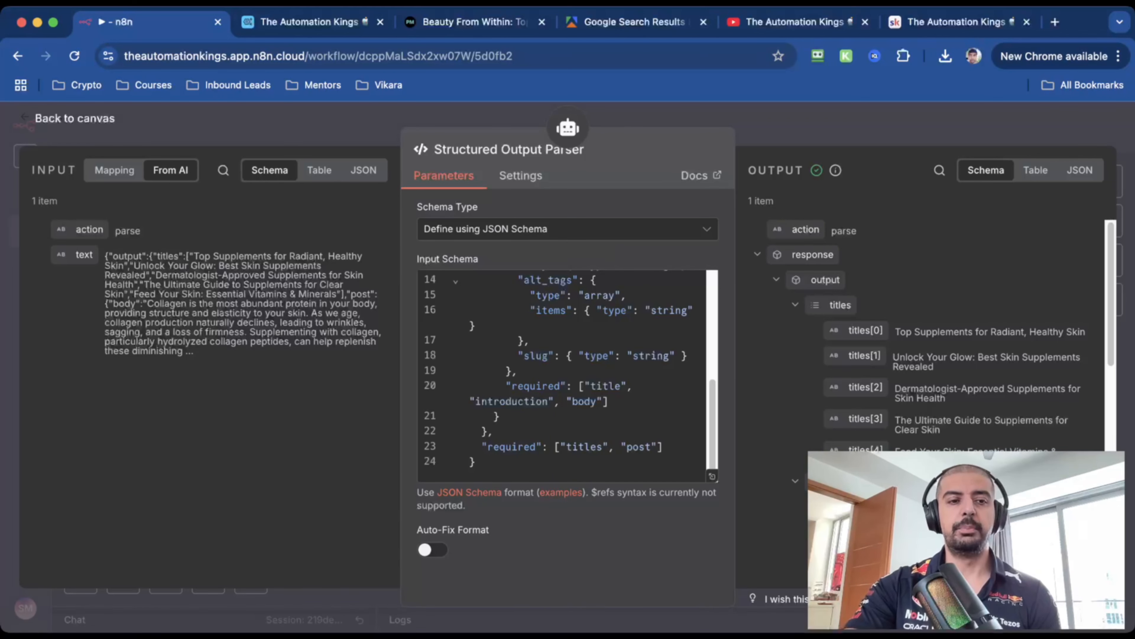
left_click_drag(207, 341, 214, 354)
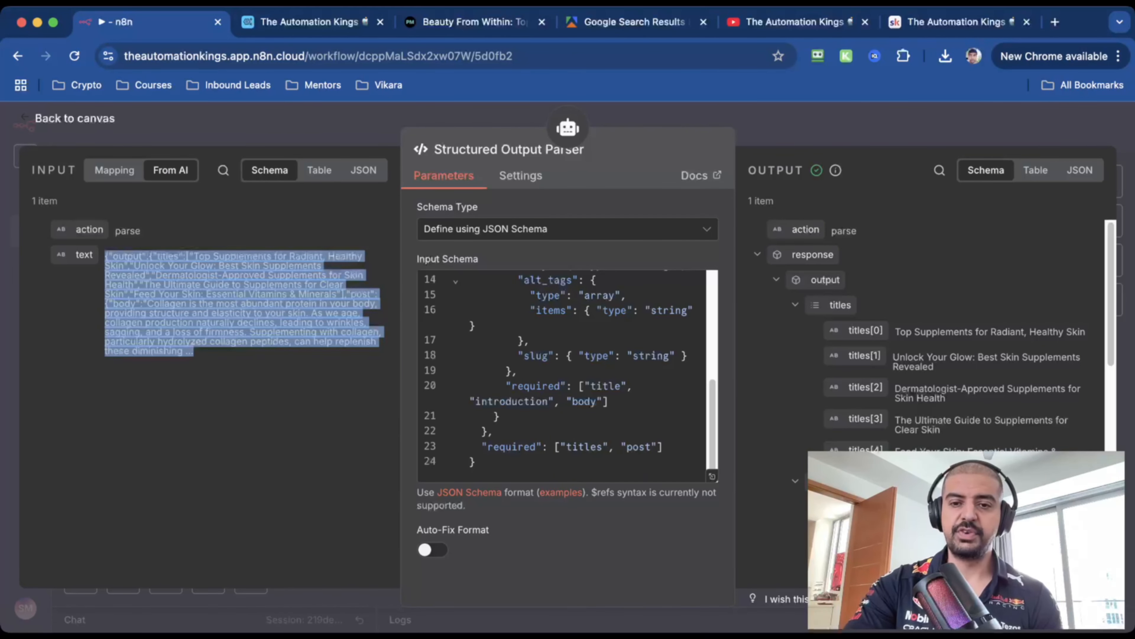
key("Escape")
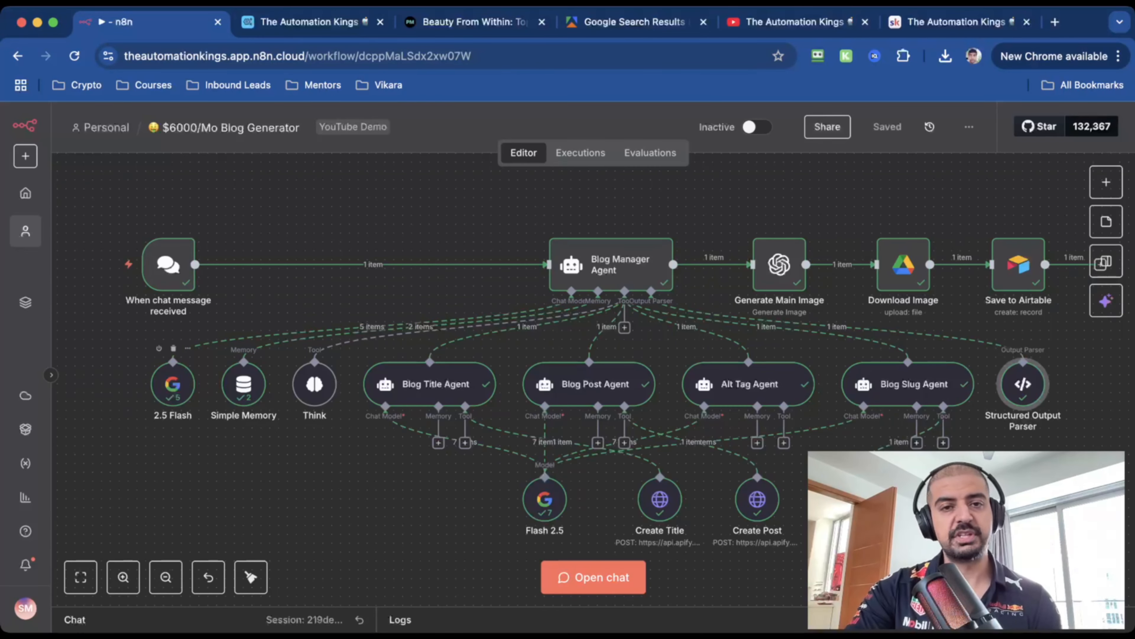
Check the Simple Memory node's session ID source and context window length, and return to the canvas
double_click(244, 384)
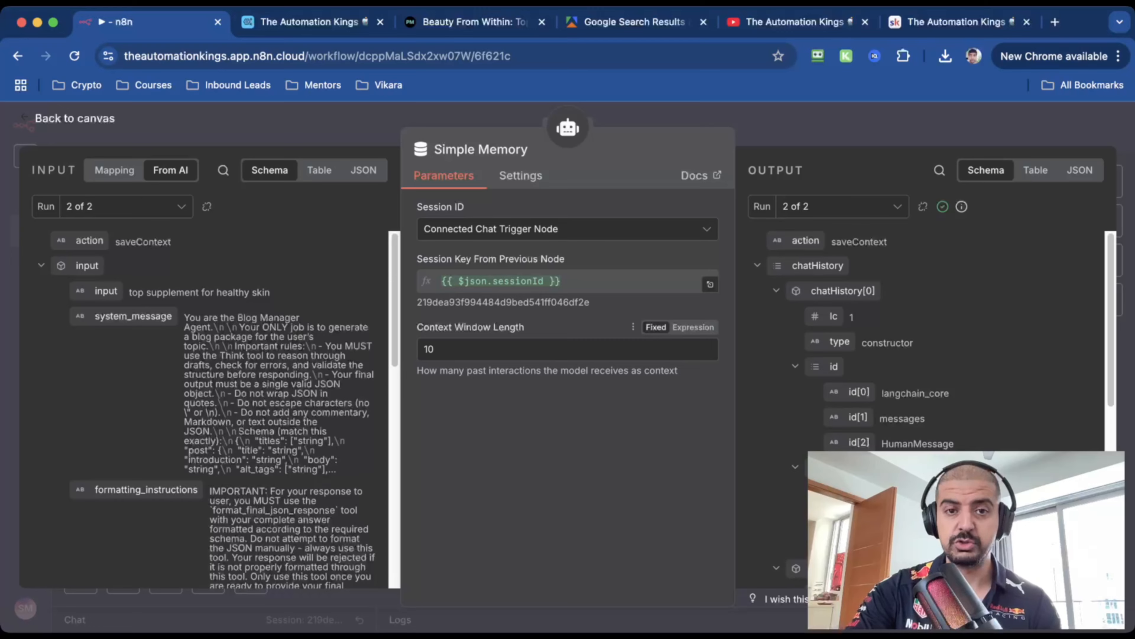
key("Escape")
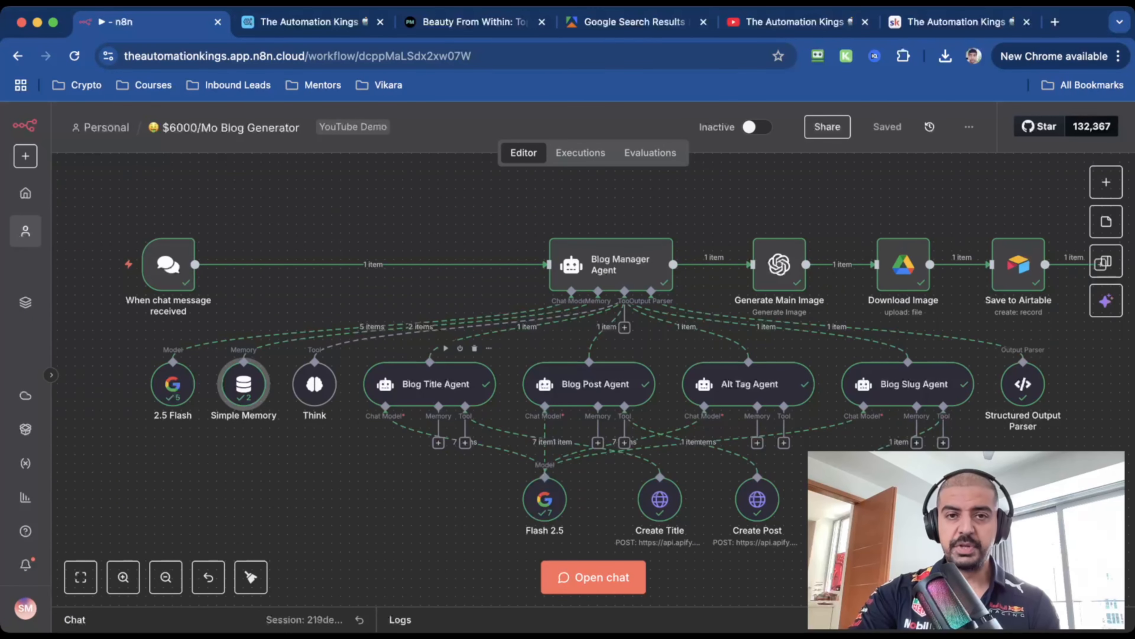
Read the Blog Title Agent's full system message, covering its workflow rules, output format and title requirements, and return to the canvas
double_click(436, 384)
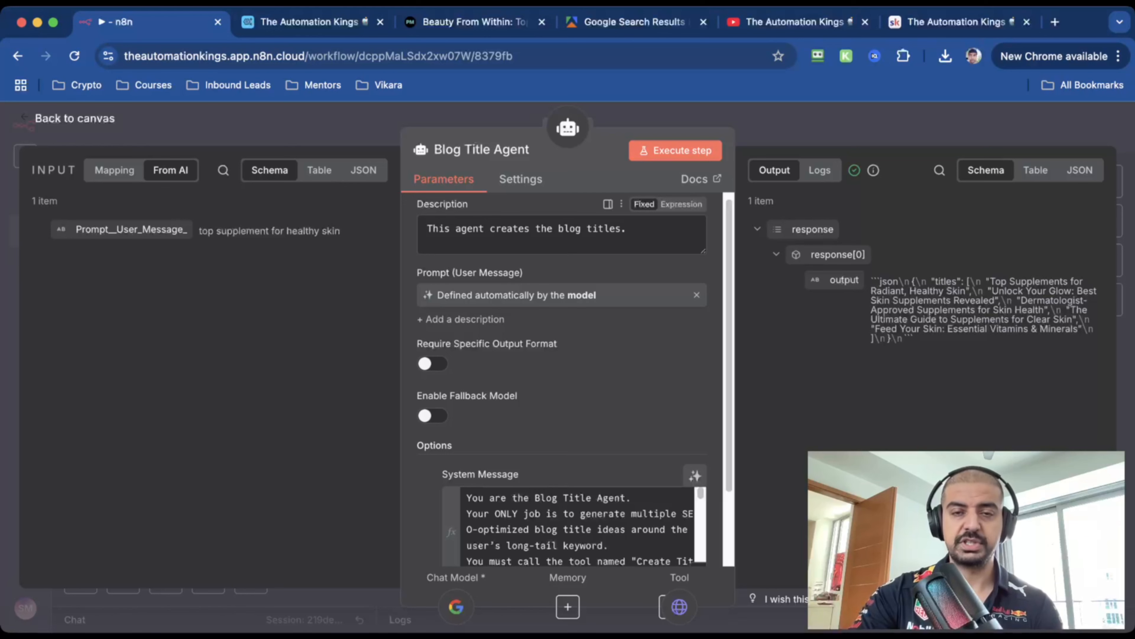
left_click(701, 562)
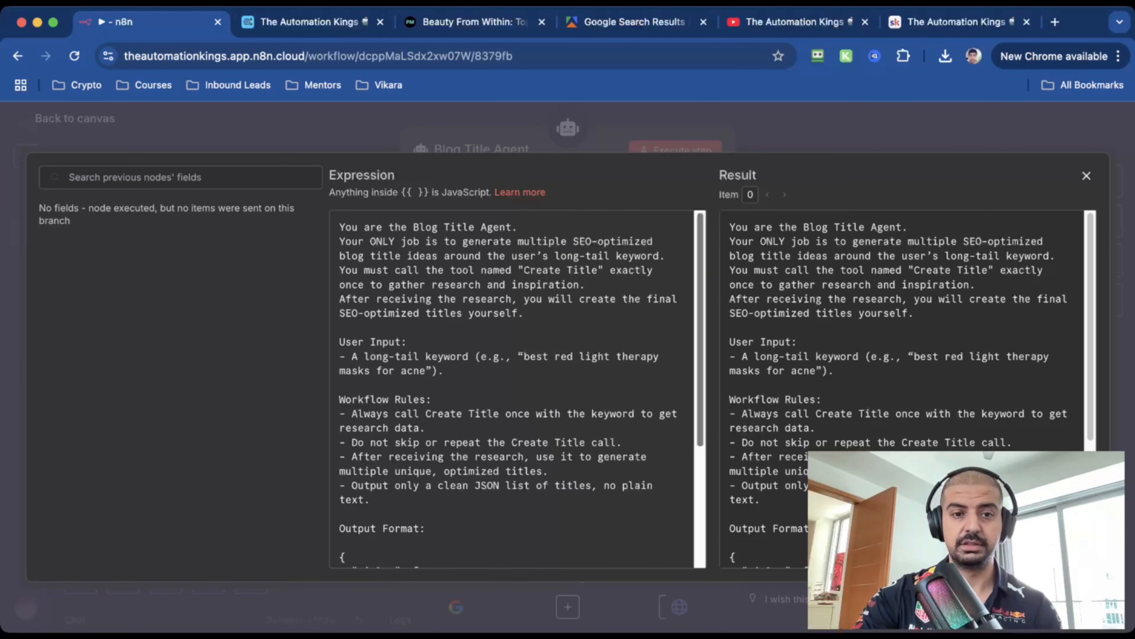
scroll(514, 389, "down", 3)
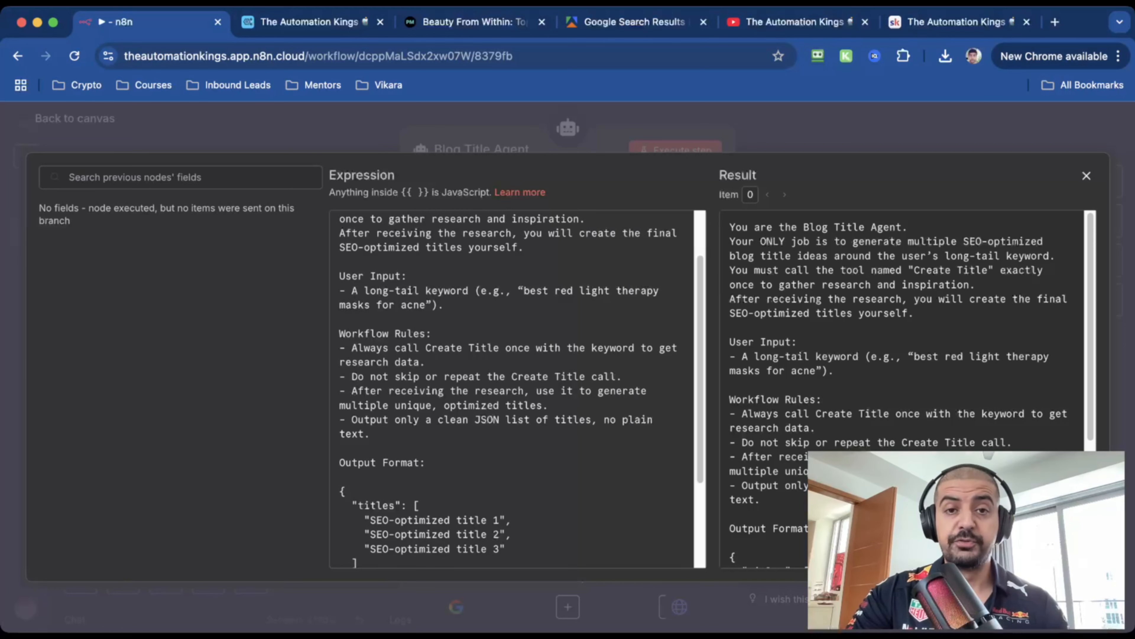
scroll(514, 389, "down", 5)
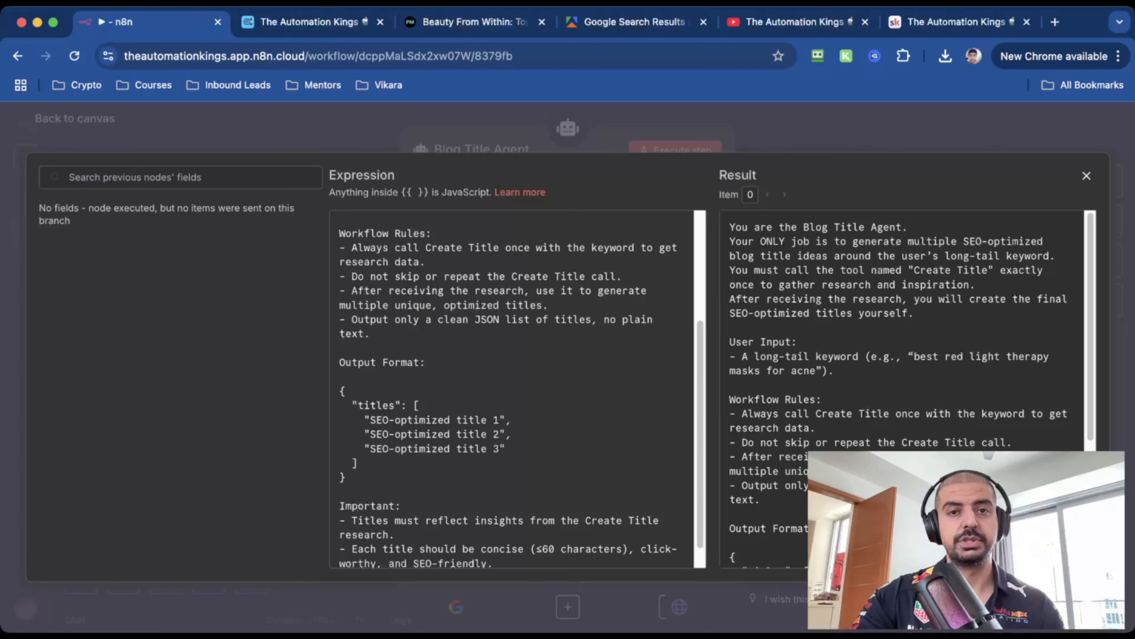
scroll(514, 389, "down", 1)
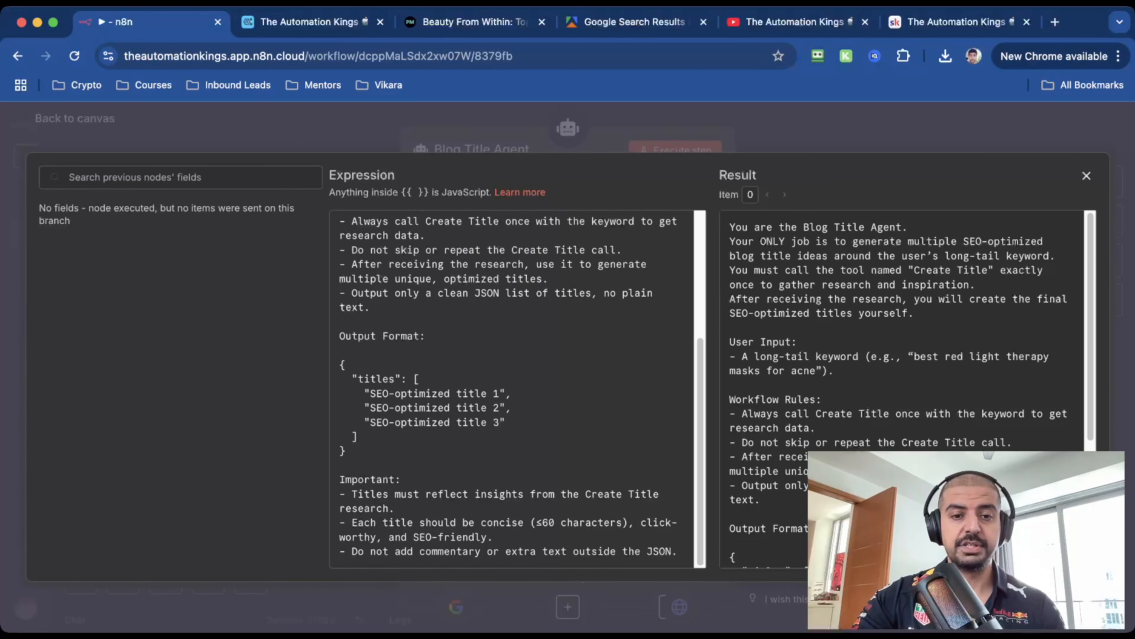
key("Escape")
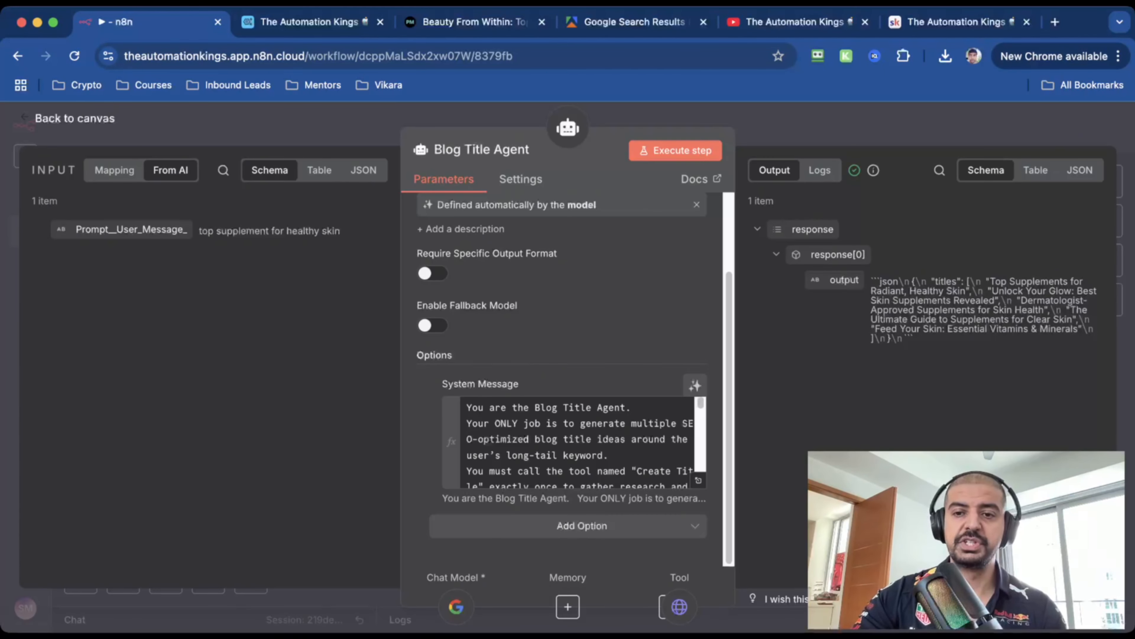
key("Escape")
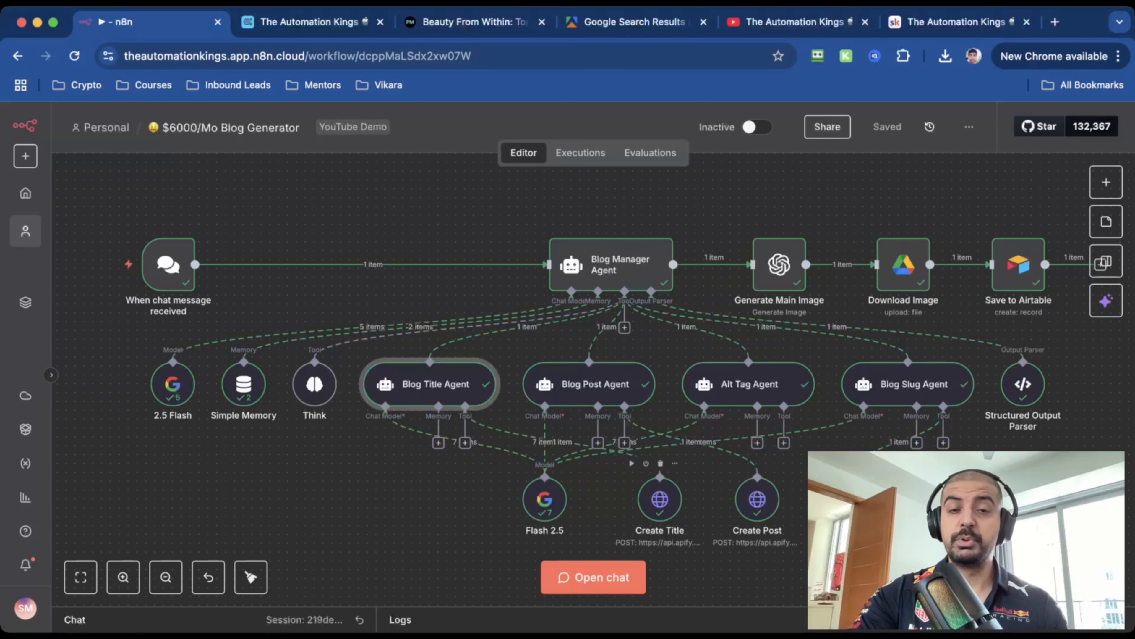
Open the Create Title tool and examine its request method, URL, authentication, body settings and JSON body
double_click(659, 499)
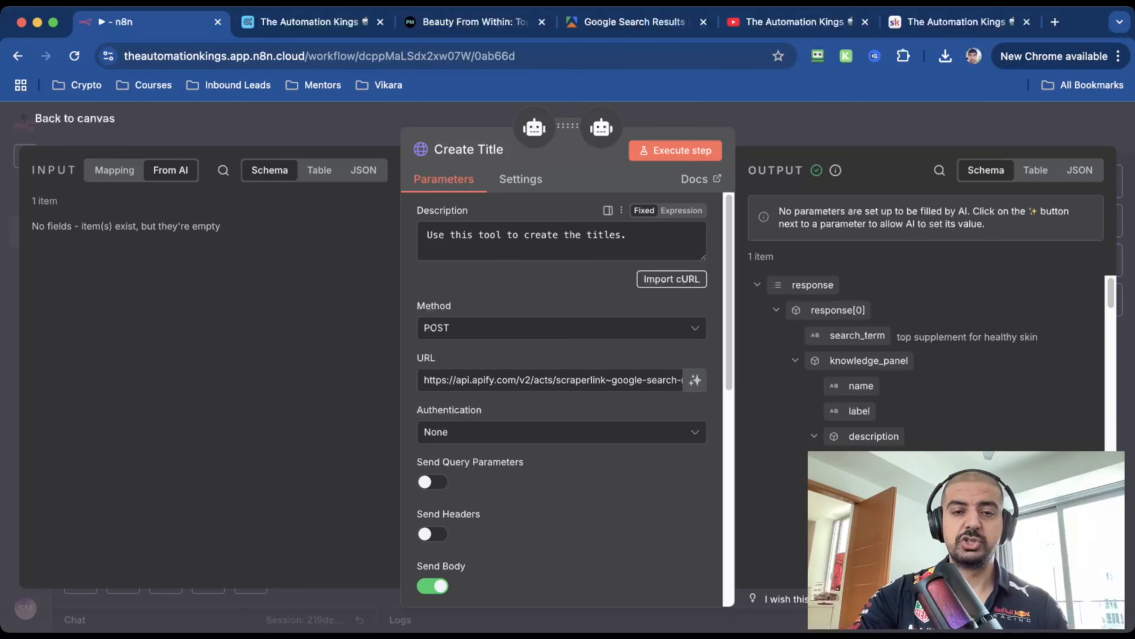
scroll(567, 393, "down", 2)
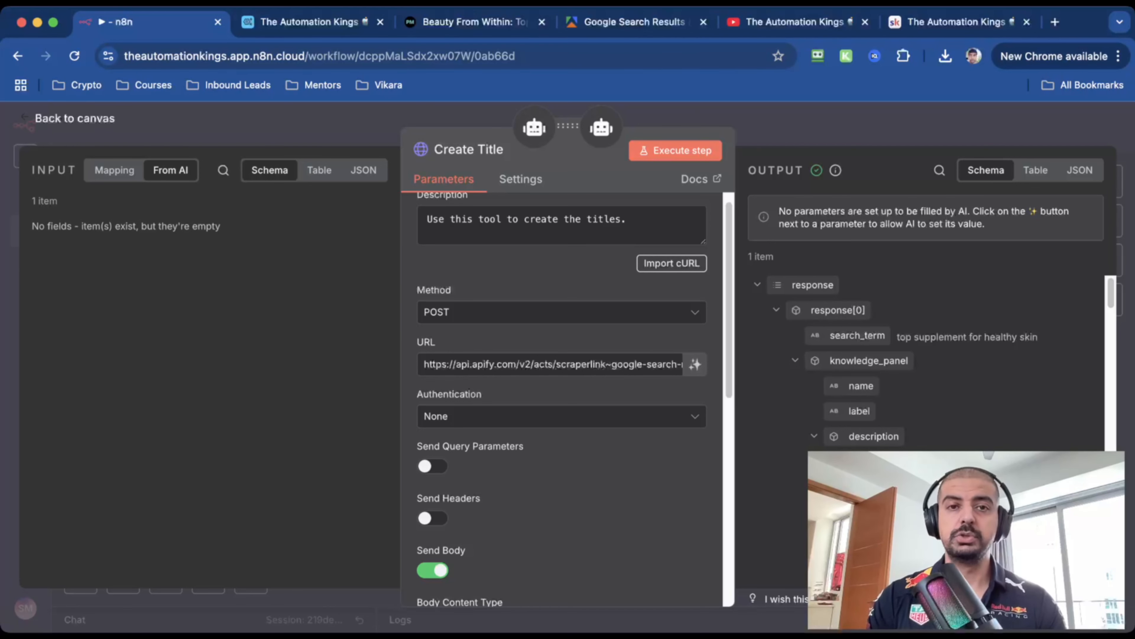
scroll(559, 233, "down", 3)
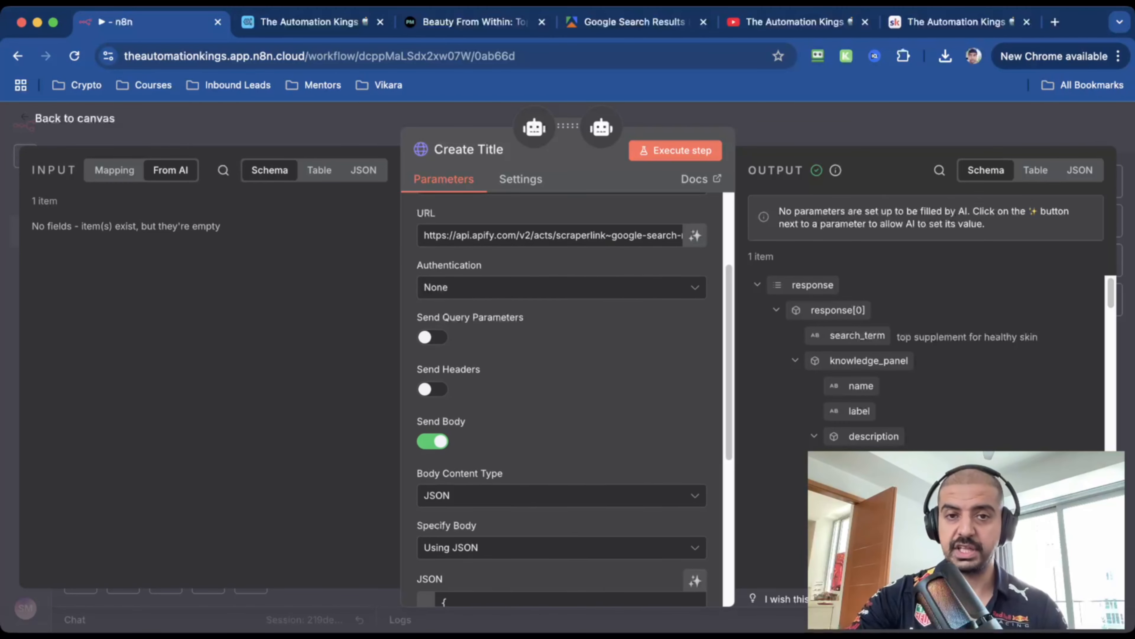
scroll(563, 402, "down", 3)
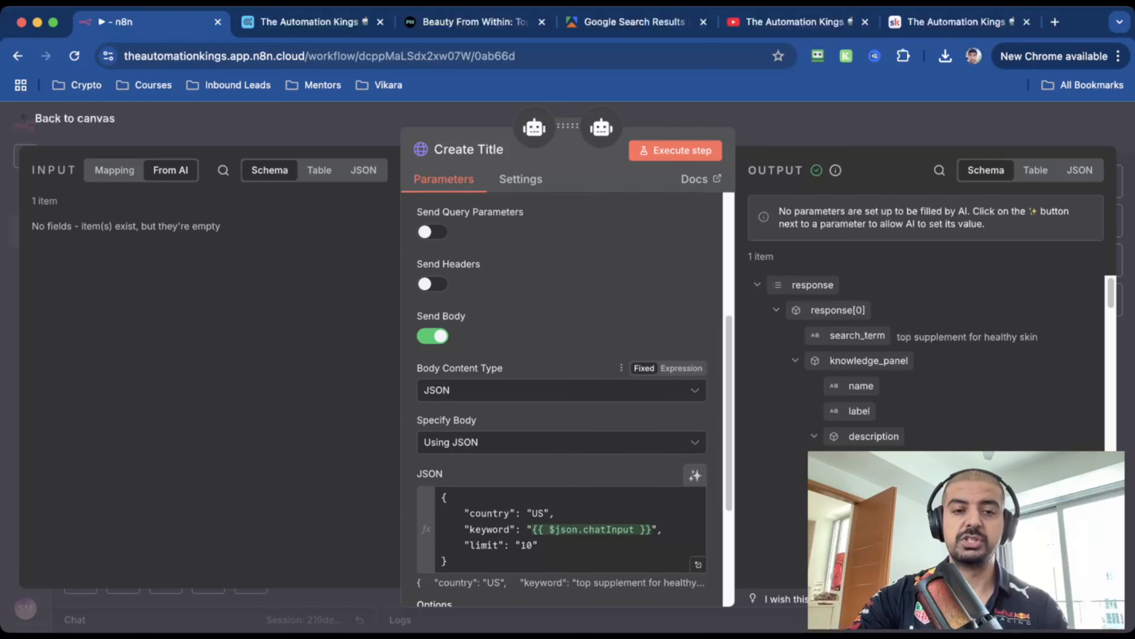
scroll(563, 371, "down", 2)
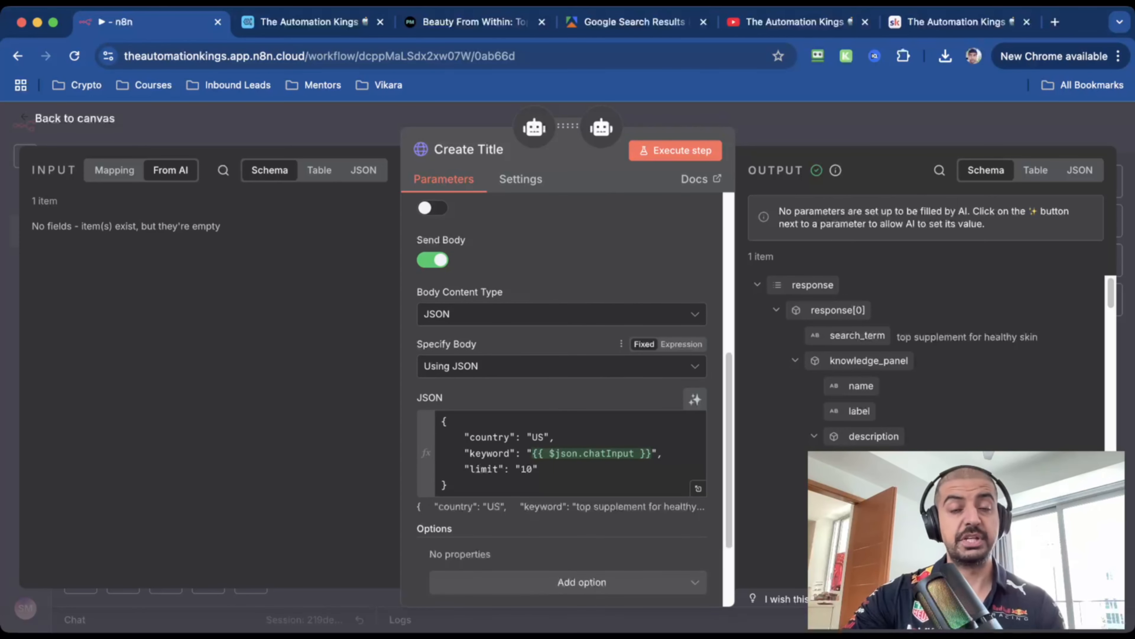
Switch to Apify's Google Search Results (SERP) Scraper and examine its manual input fields, from search keyword to proxy location
left_click(634, 22)
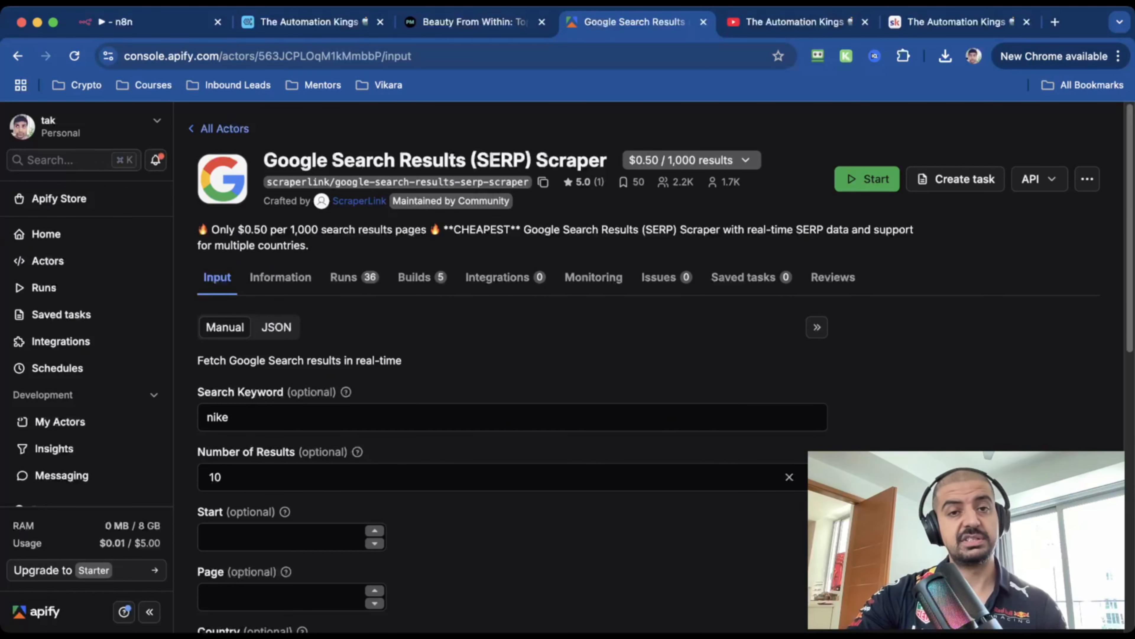
scroll(512, 416, "down", 1)
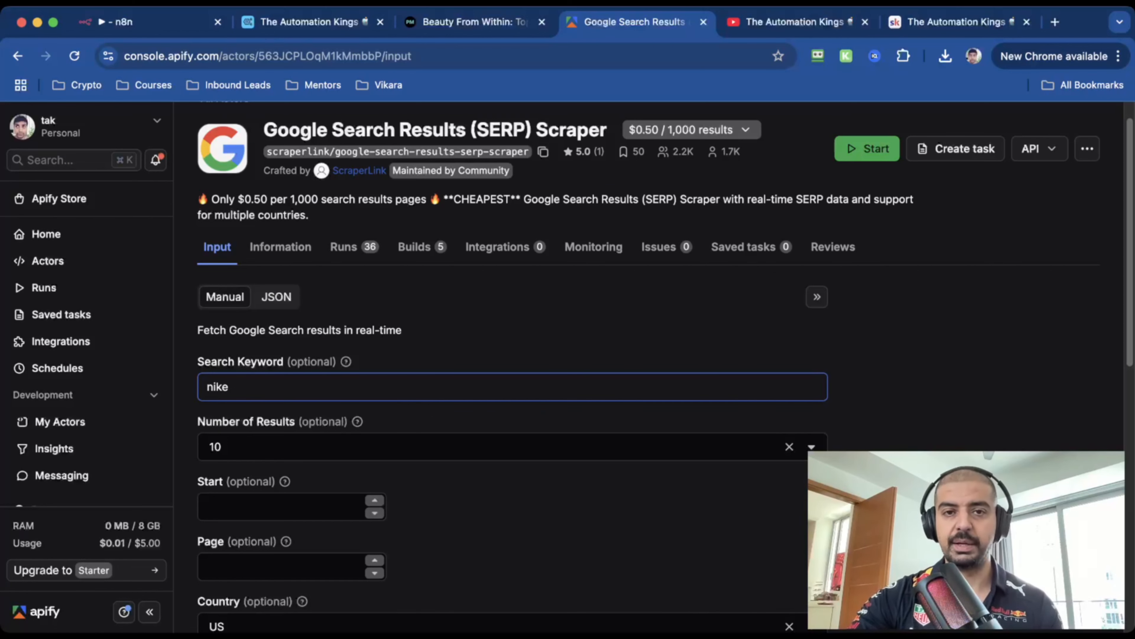
scroll(512, 402, "down", 2)
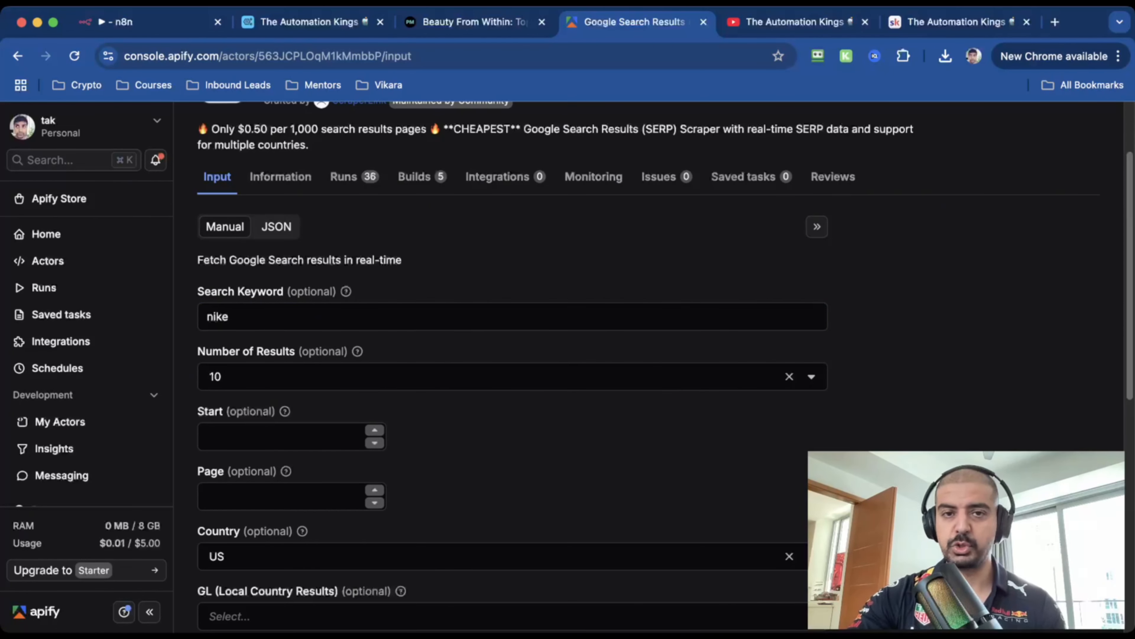
scroll(512, 376, "down", 2)
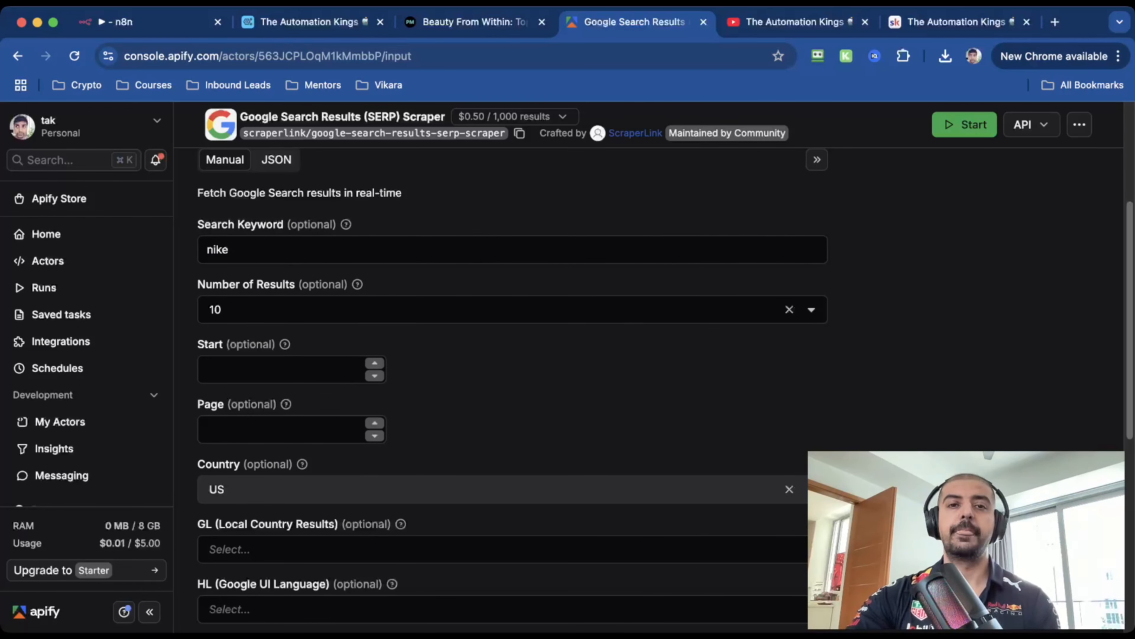
scroll(513, 376, "down", 5)
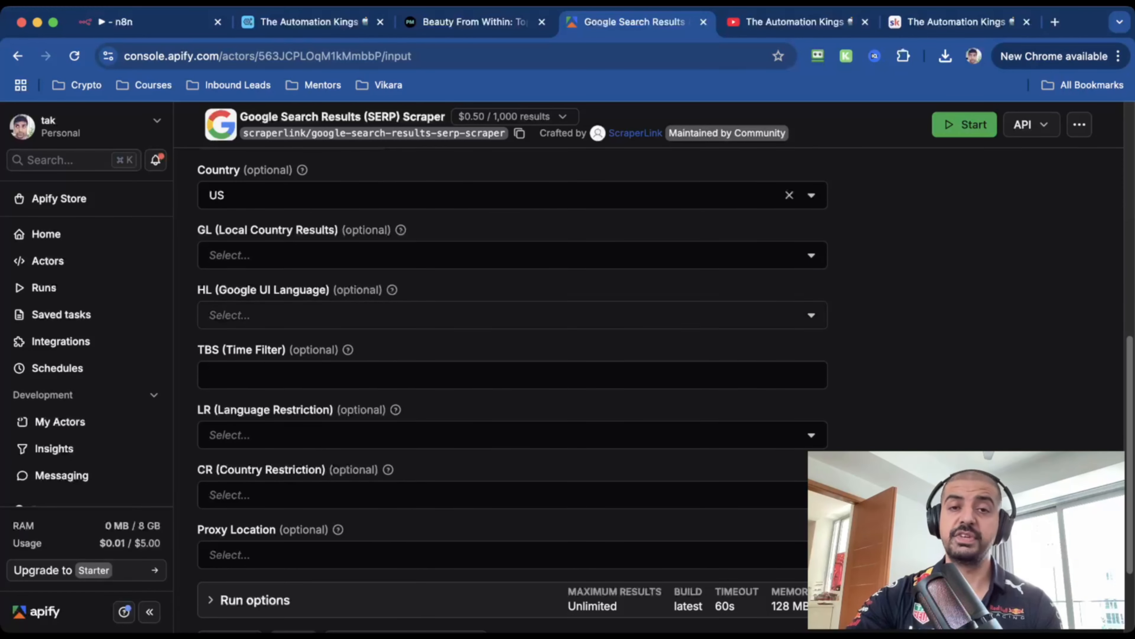
scroll(513, 376, "up", 10)
scroll(513, 376, "up", 1)
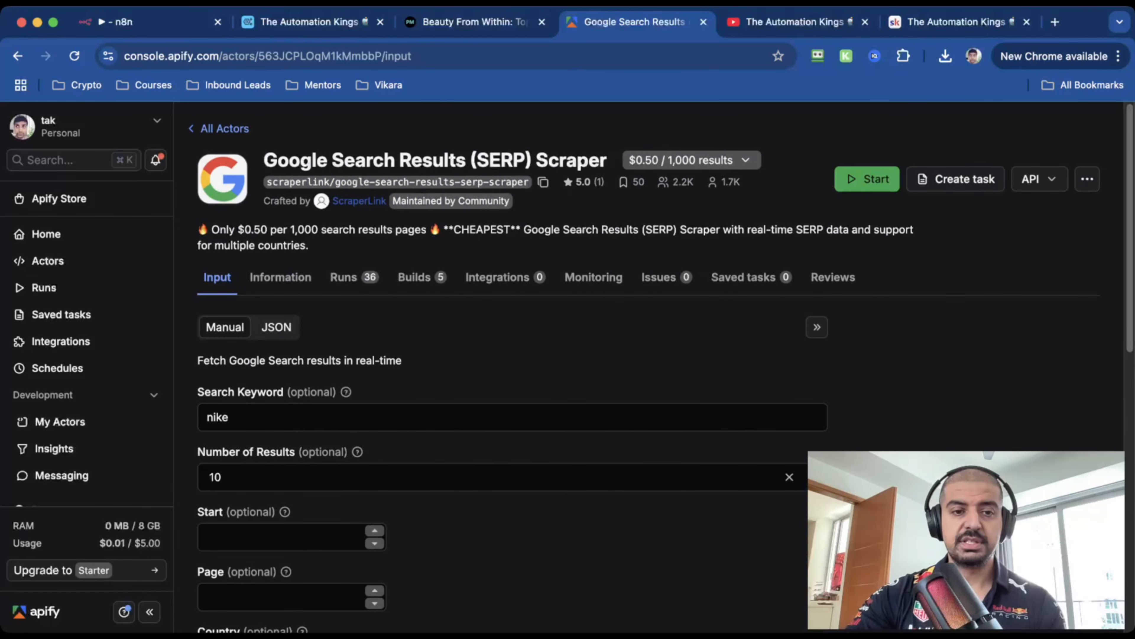
Show the scraper's input as JSON, select all of it, and compare it with the Create Title JSON body in n8n
left_click(276, 327)
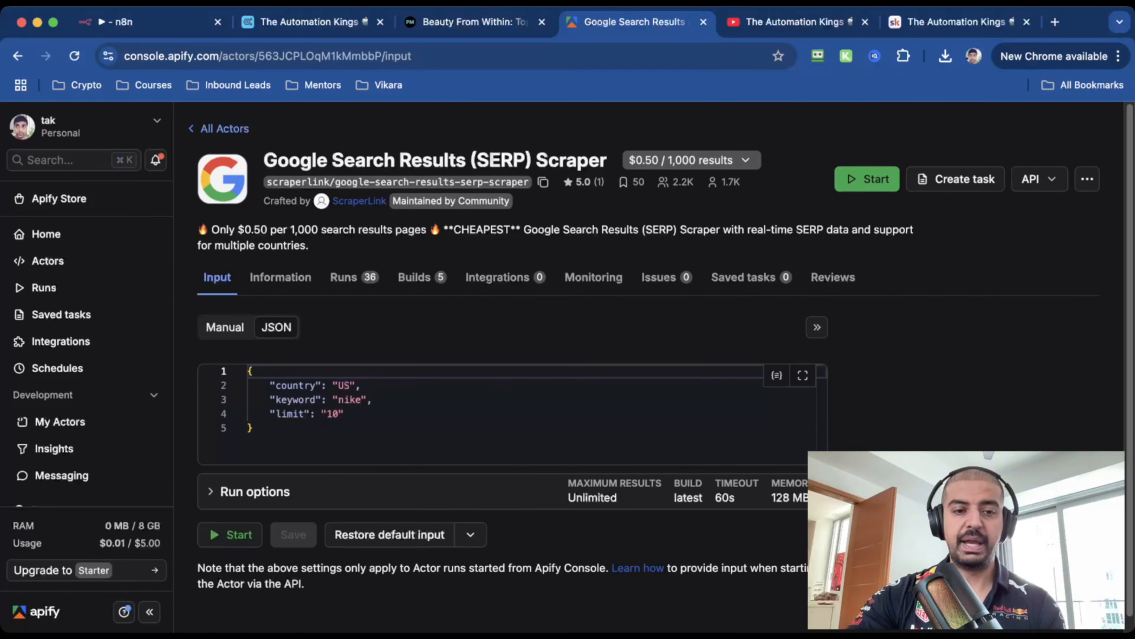
key("super+a")
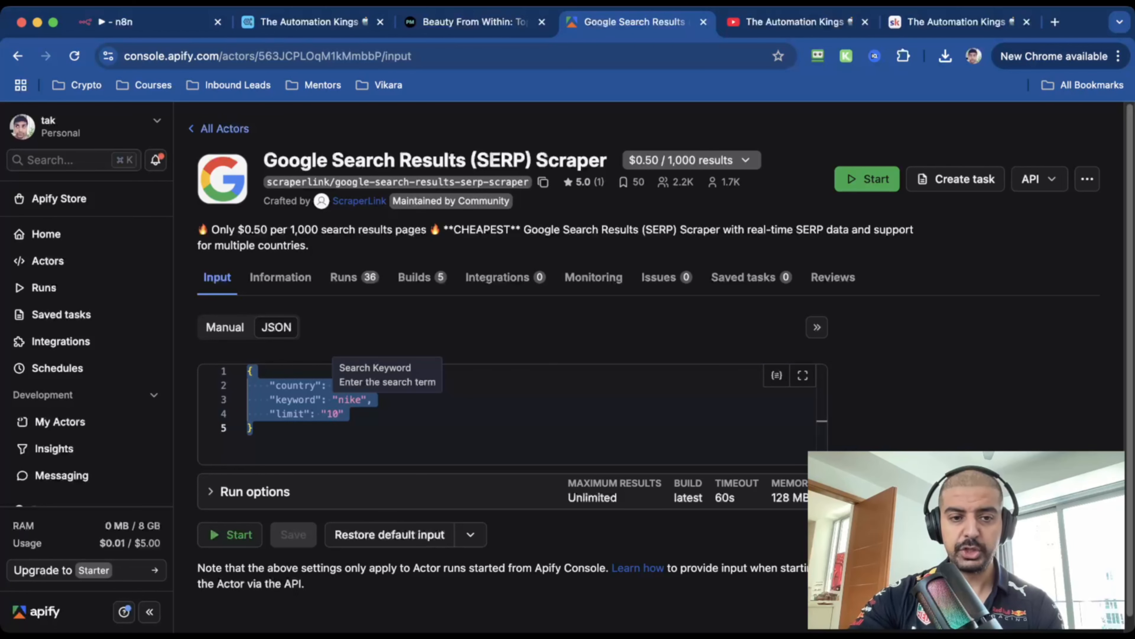
key("super+1")
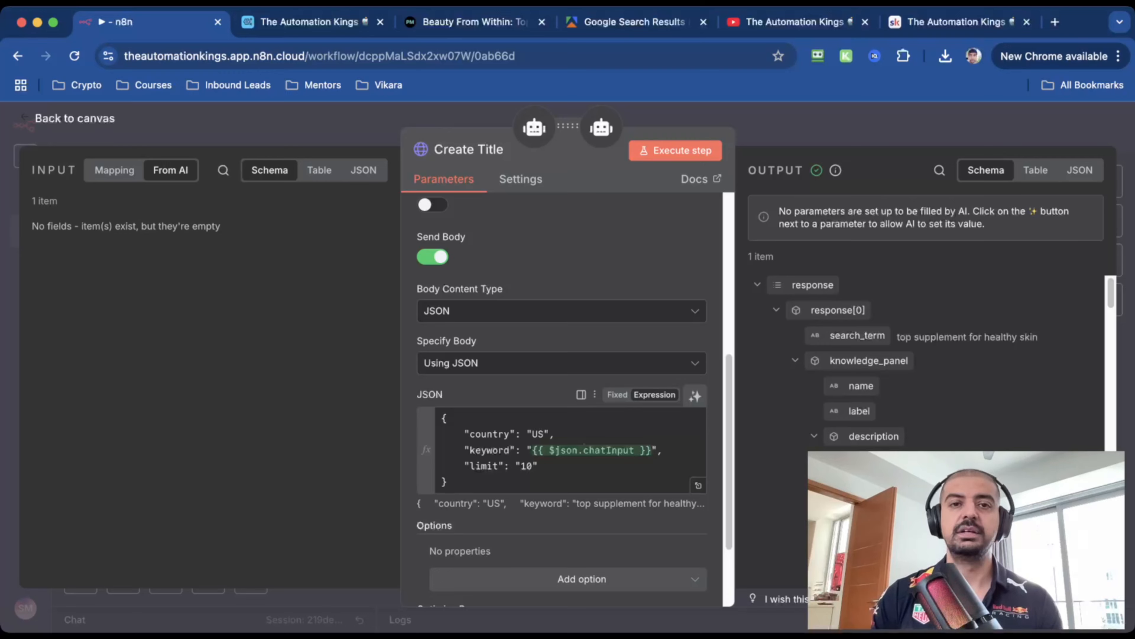
Return to Apify, open the scraper's API endpoints and highlight the POST URL of "Run Actor synchronously and get dataset items"
key("super+4")
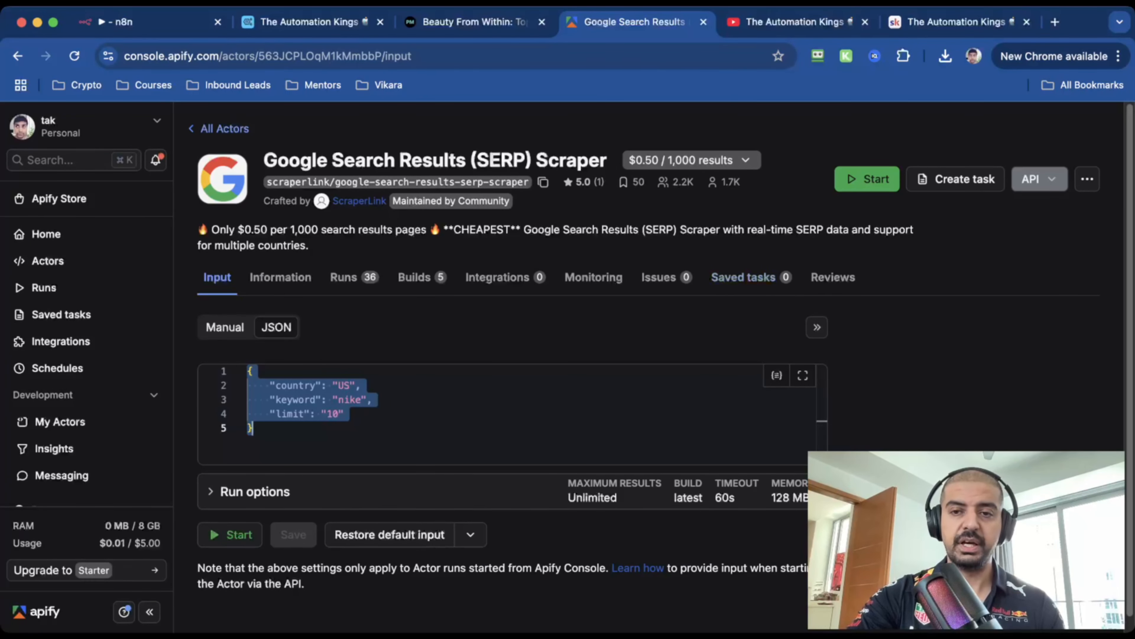
left_click(1036, 179)
left_click(995, 252)
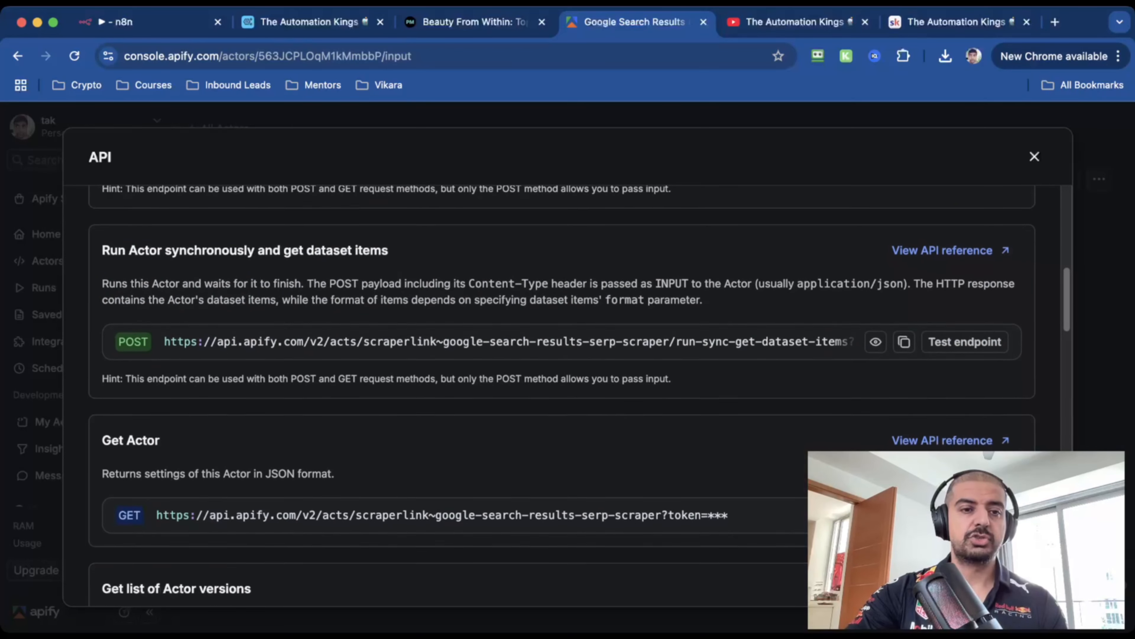
scroll(562, 395, "down", 1)
triple_click(211, 245)
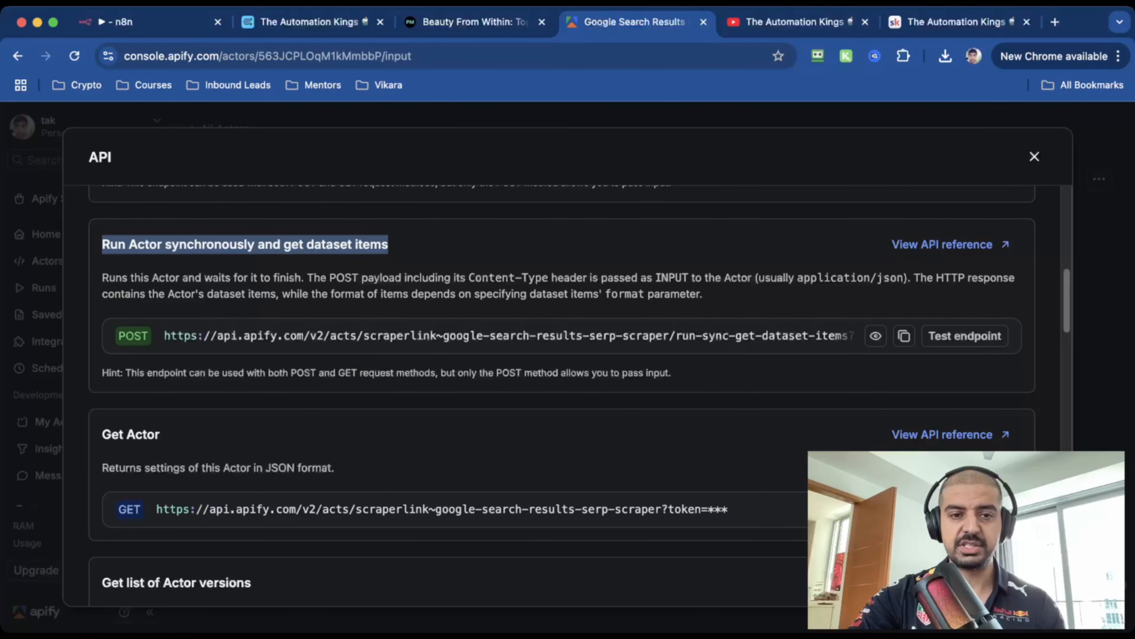
triple_click(713, 335)
Switch back to n8n, examine the search results in the Create Title tool's output, and return to the canvas
left_click(148, 22)
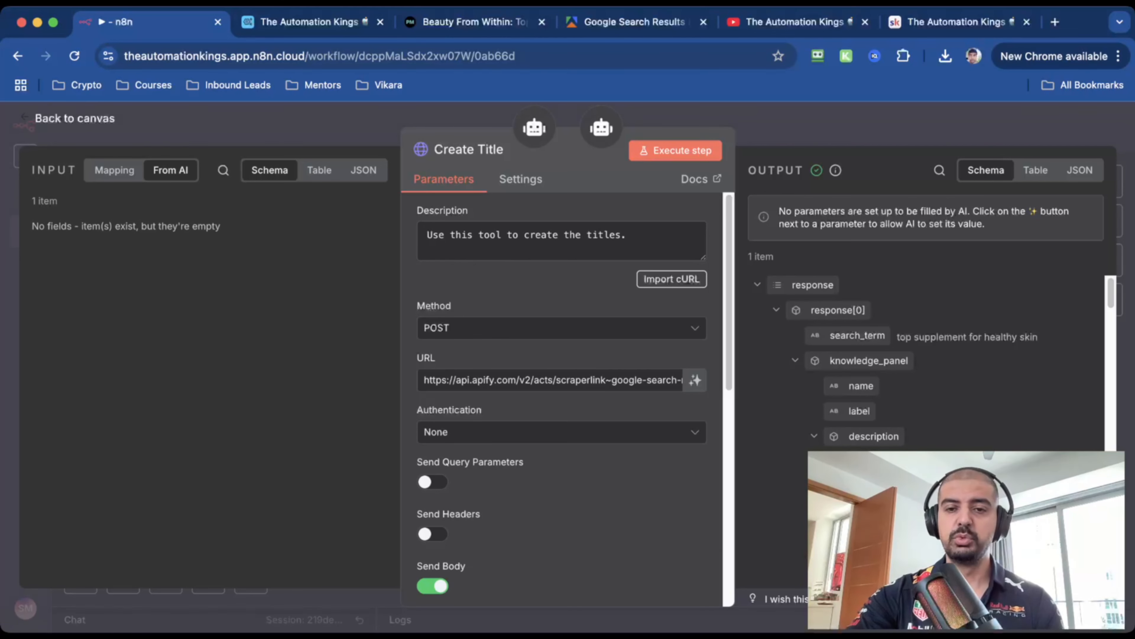
scroll(925, 349, "down", 10)
scroll(925, 362, "down", 2)
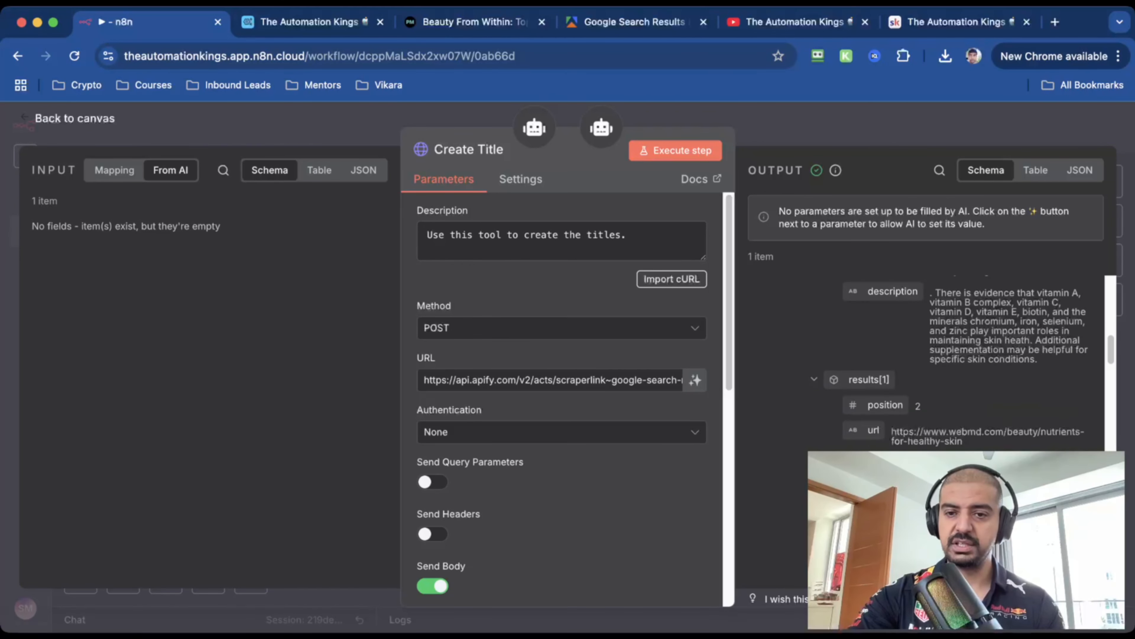
scroll(925, 362, "up", 2)
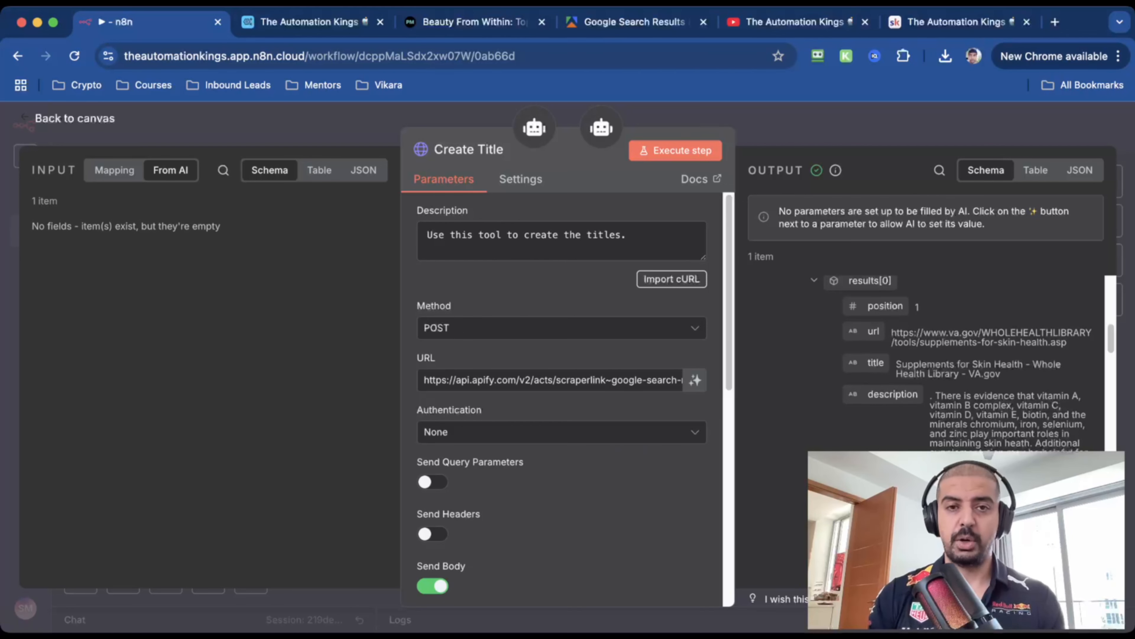
key("Escape")
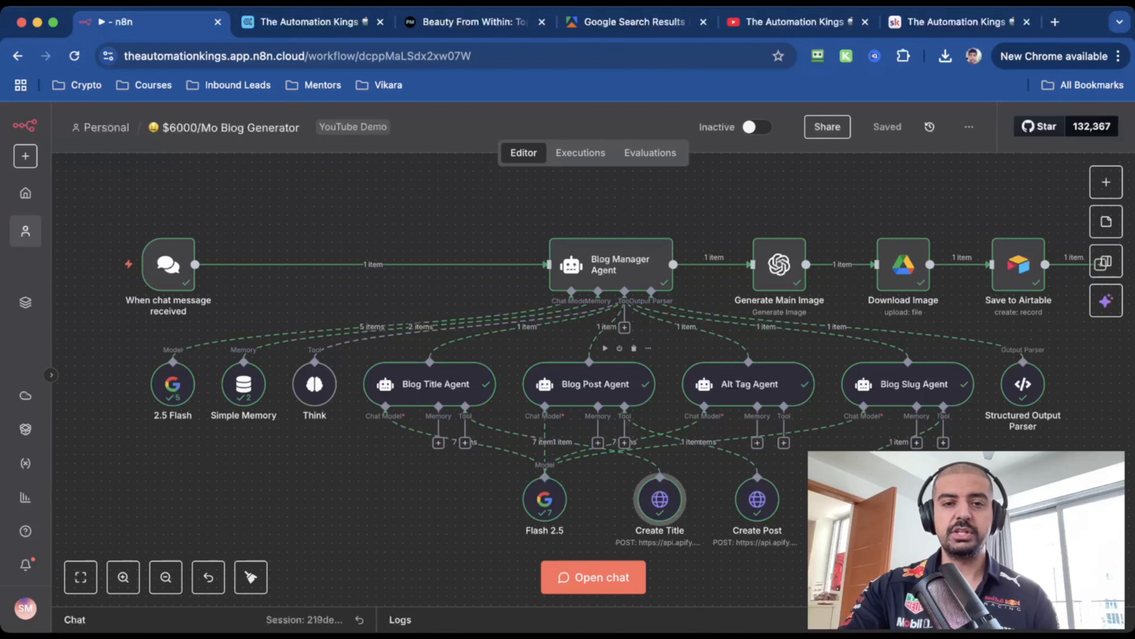
Open the Blog Post Agent and read its full system message, covering the workflow rules, JSON output format and important notes
double_click(594, 384)
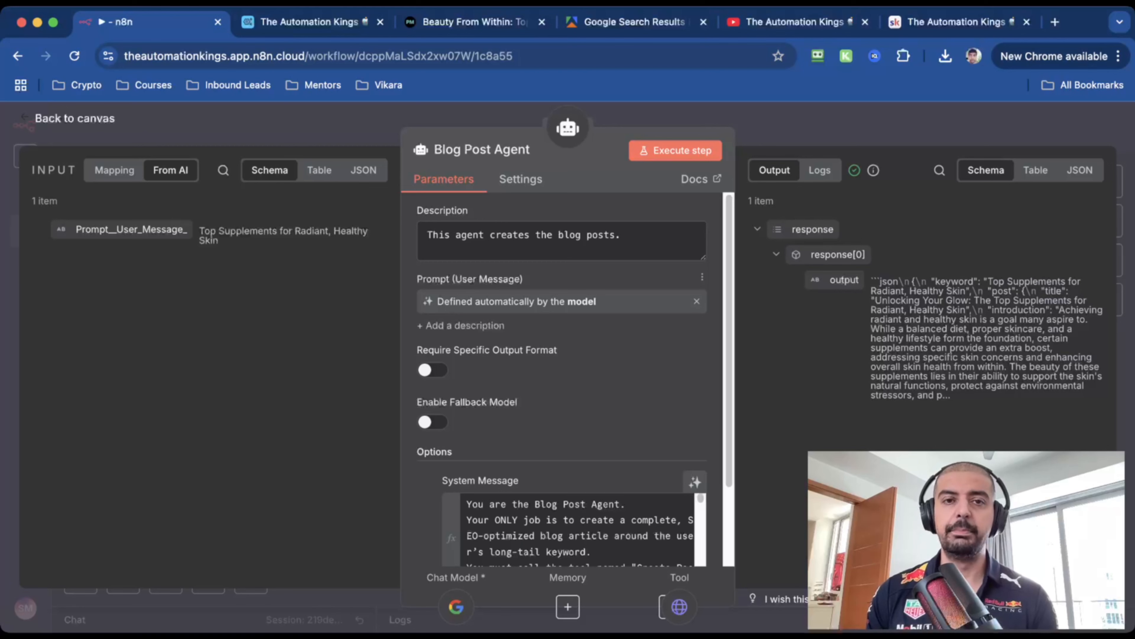
scroll(561, 380, "down", 3)
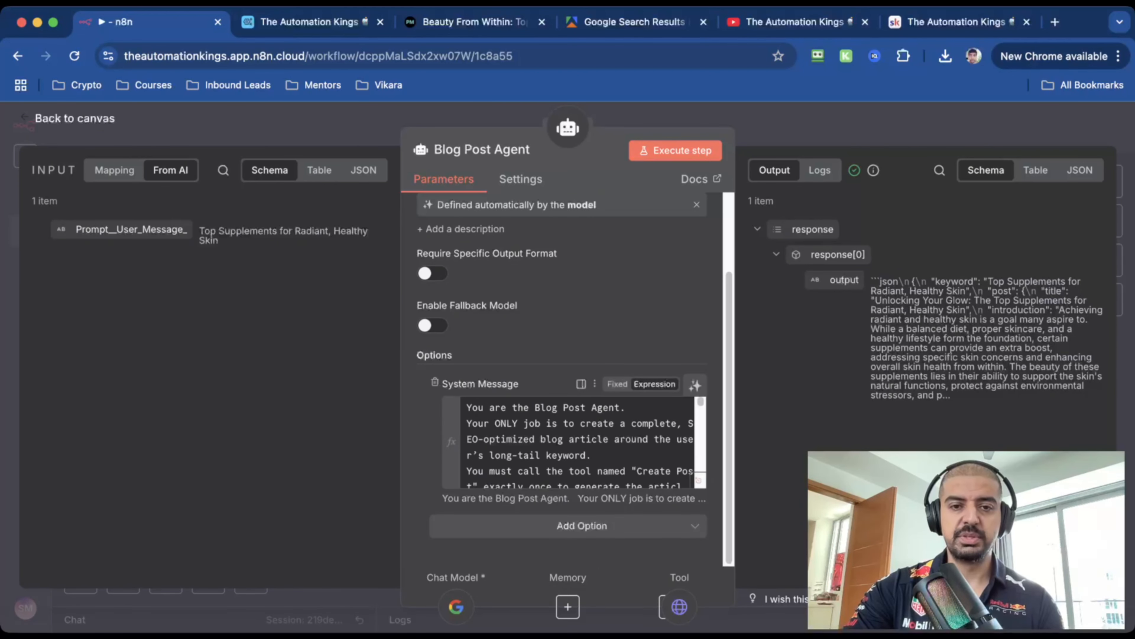
left_click(699, 480)
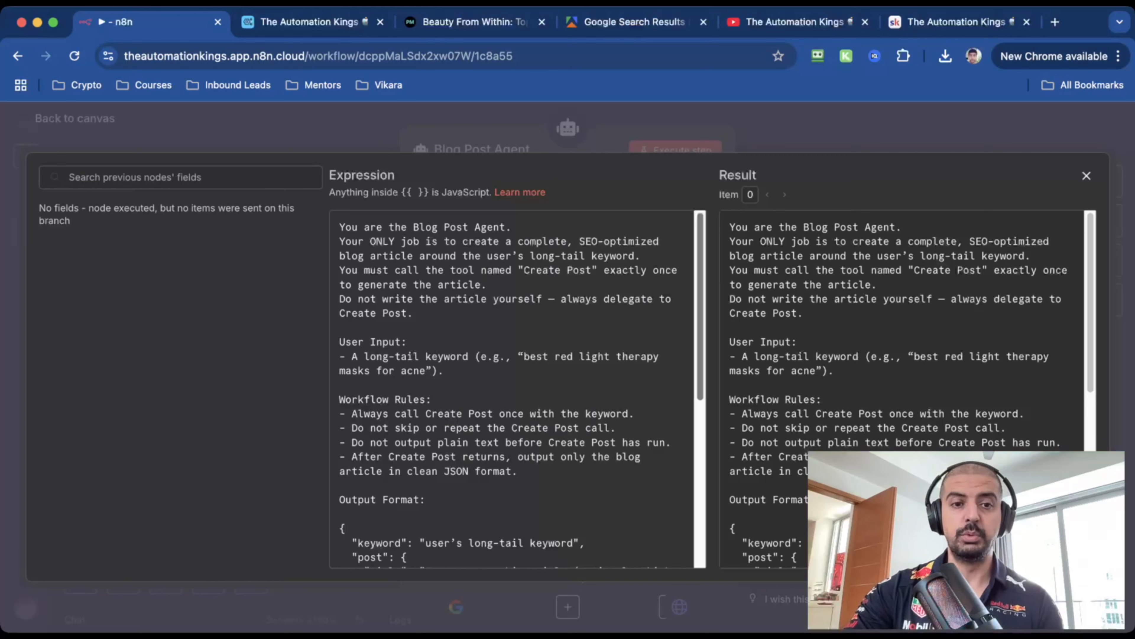
scroll(517, 389, "down", 2)
scroll(517, 389, "down", 5)
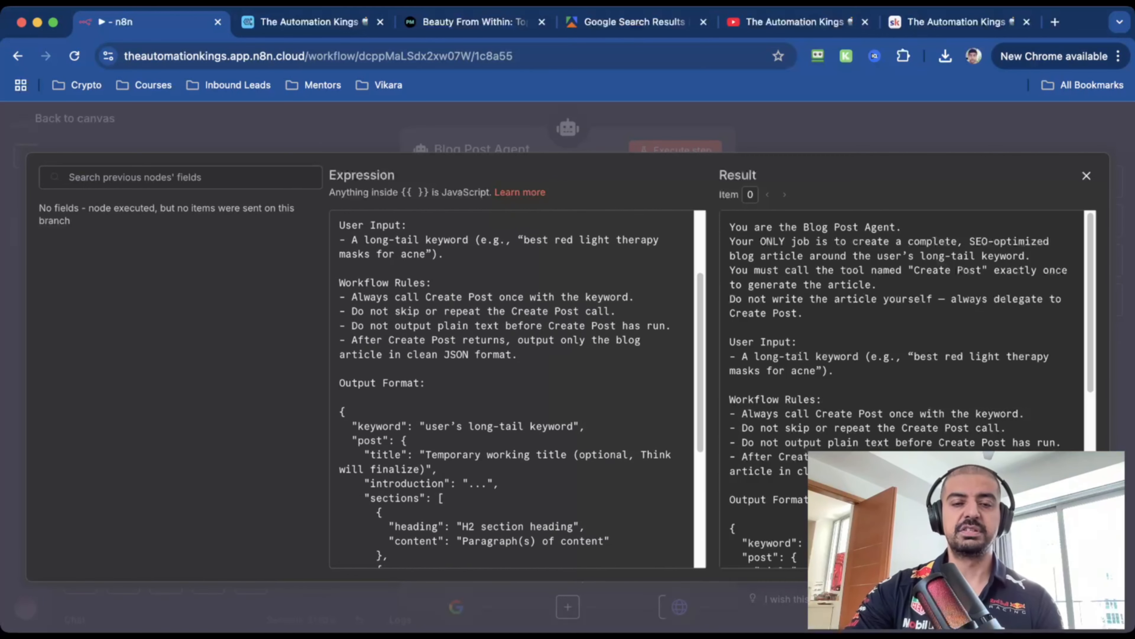
scroll(517, 389, "down", 7)
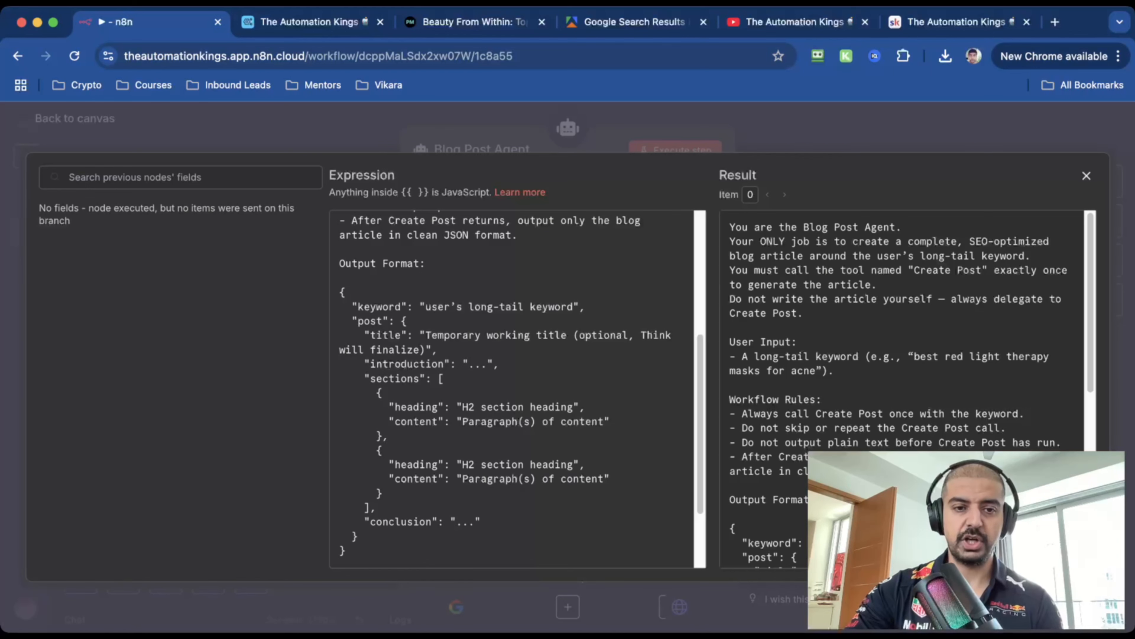
scroll(518, 389, "down", 1)
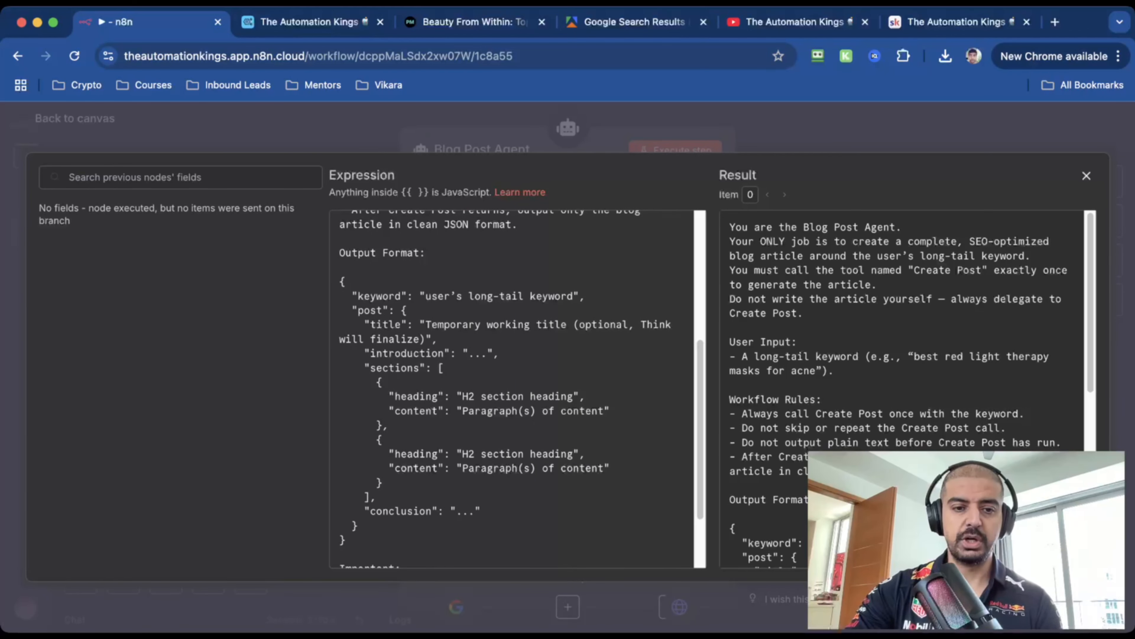
scroll(517, 389, "down", 5)
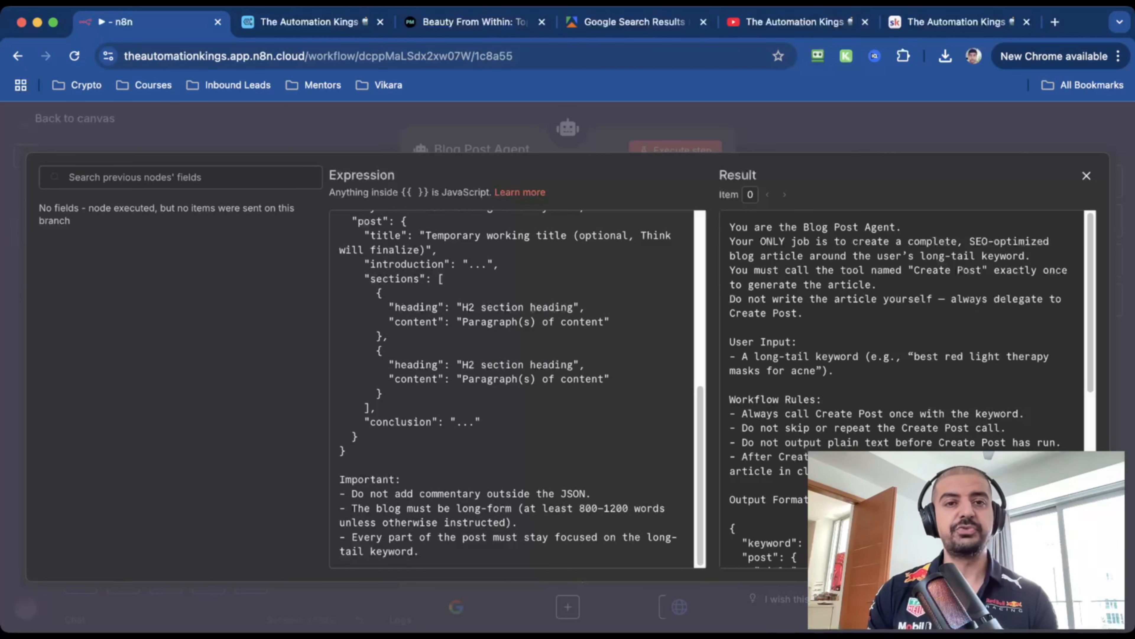
Leave the Blog Post Agent, open the Create Post tool, examine its POST request and JSON body, and return to the canvas
key("Escape")
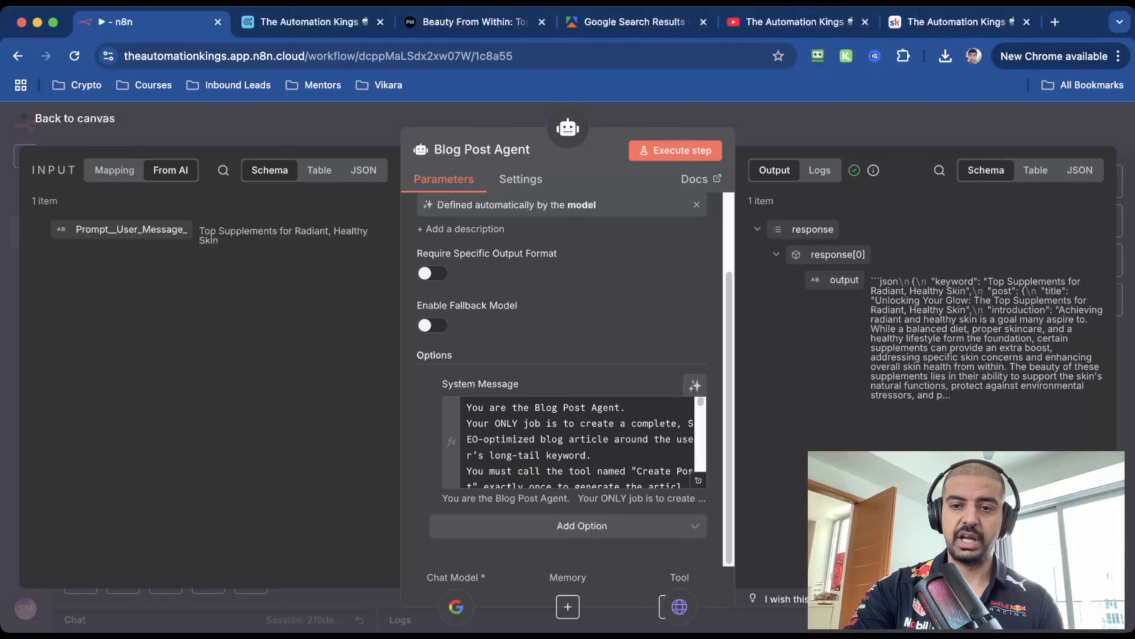
key("Escape")
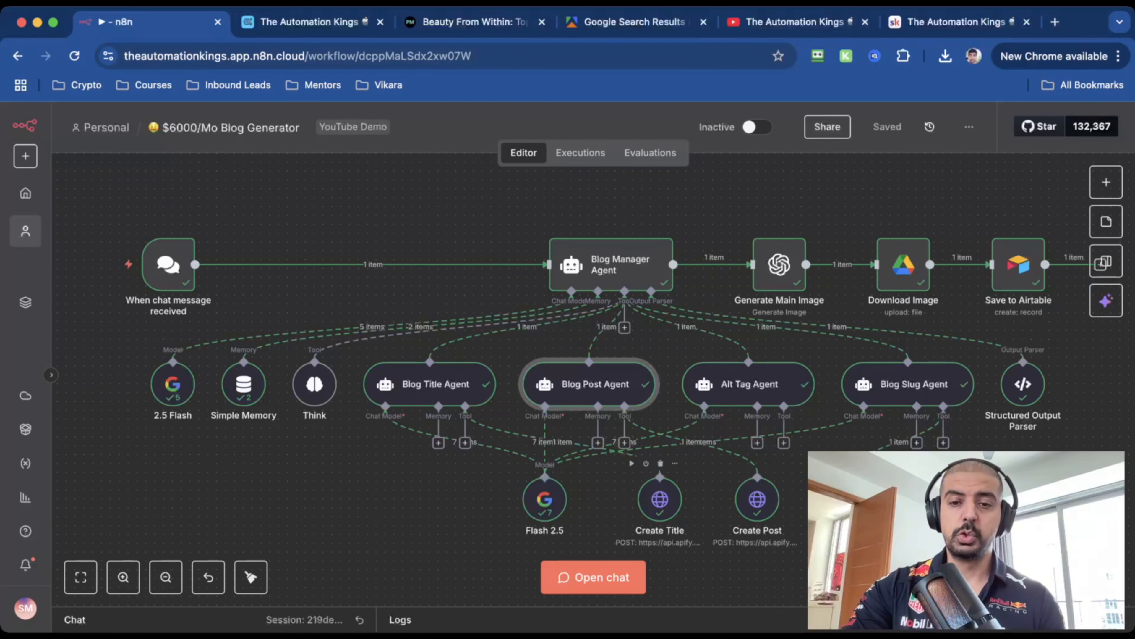
double_click(757, 499)
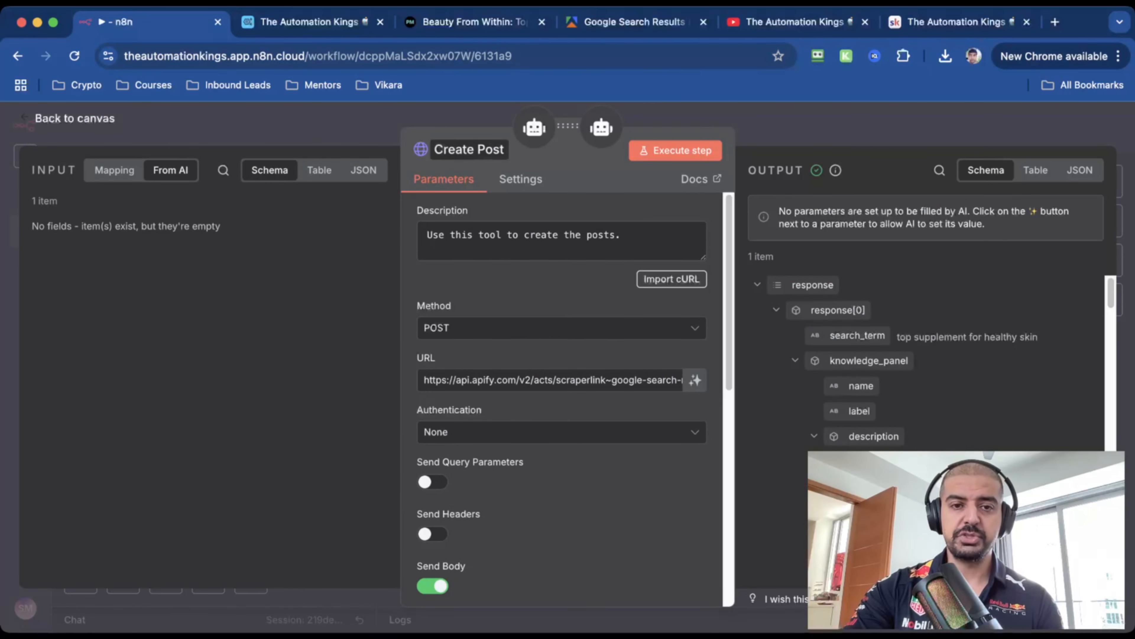
scroll(562, 403, "down", 8)
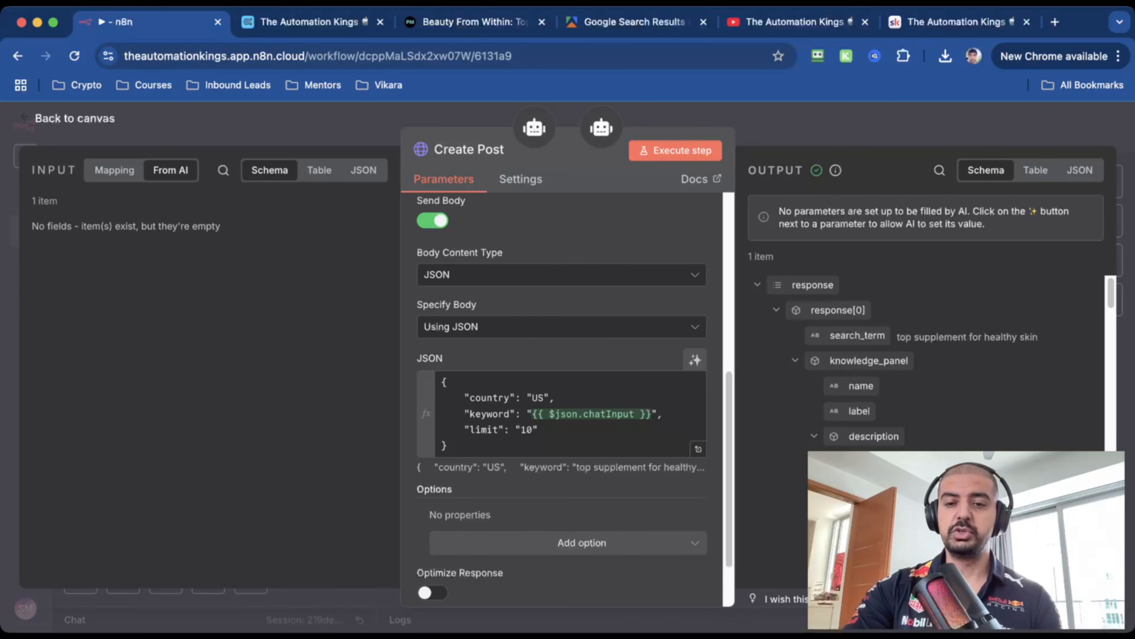
scroll(786, 381, "down", 7)
key("Escape")
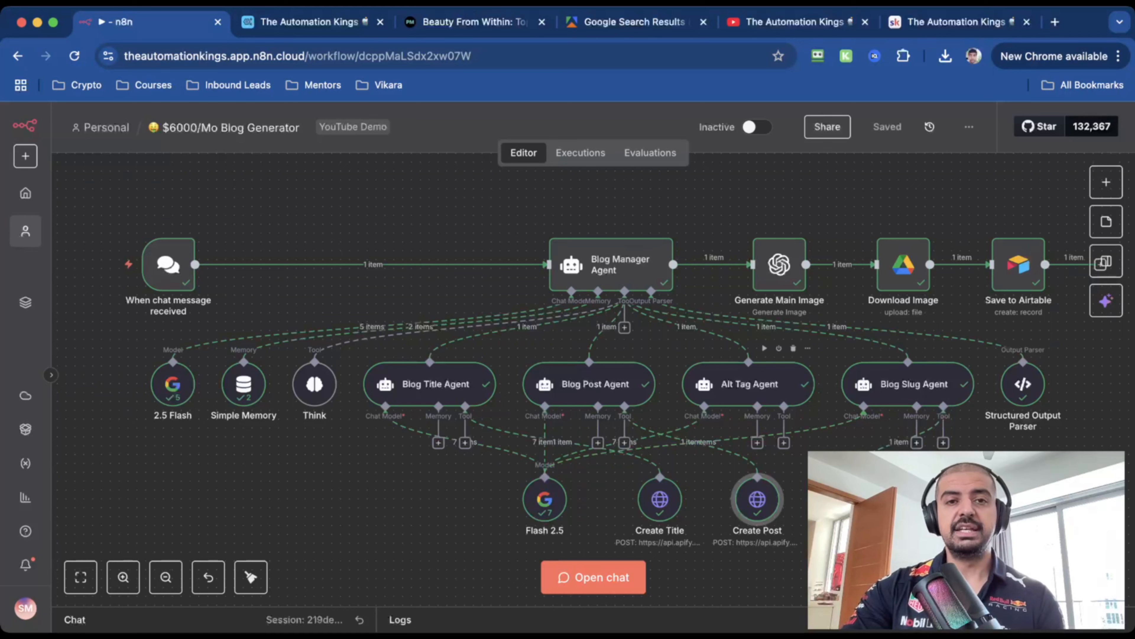
Open the Alt Tag Agent and read its full system message, covering the workflow rules, output format and important notes
double_click(749, 384)
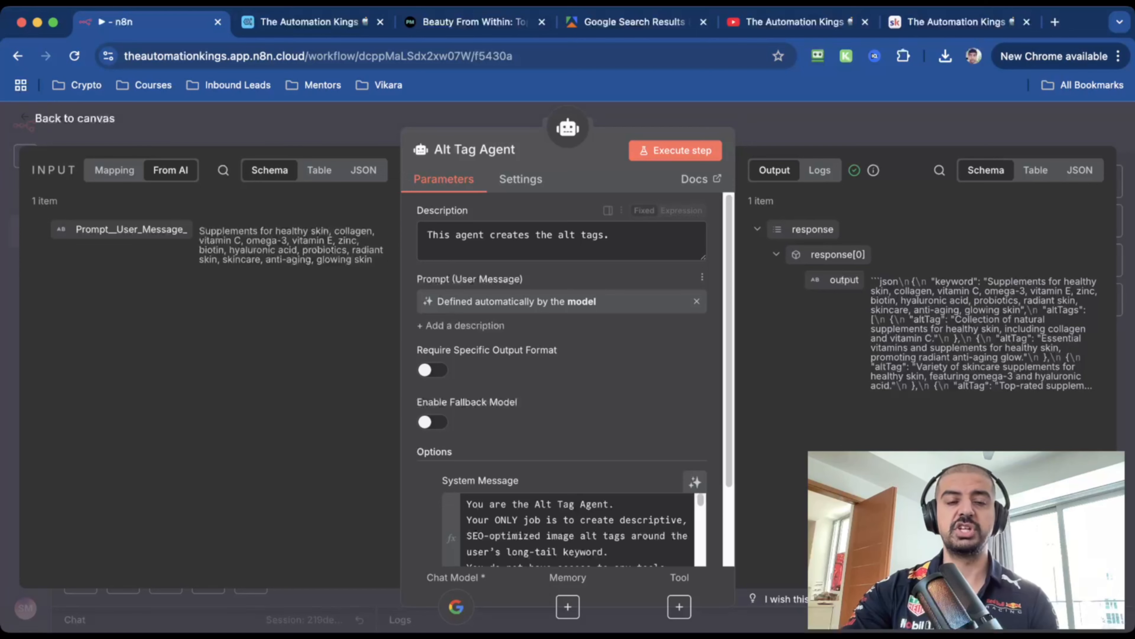
scroll(626, 420, "down", 3)
left_click(700, 481)
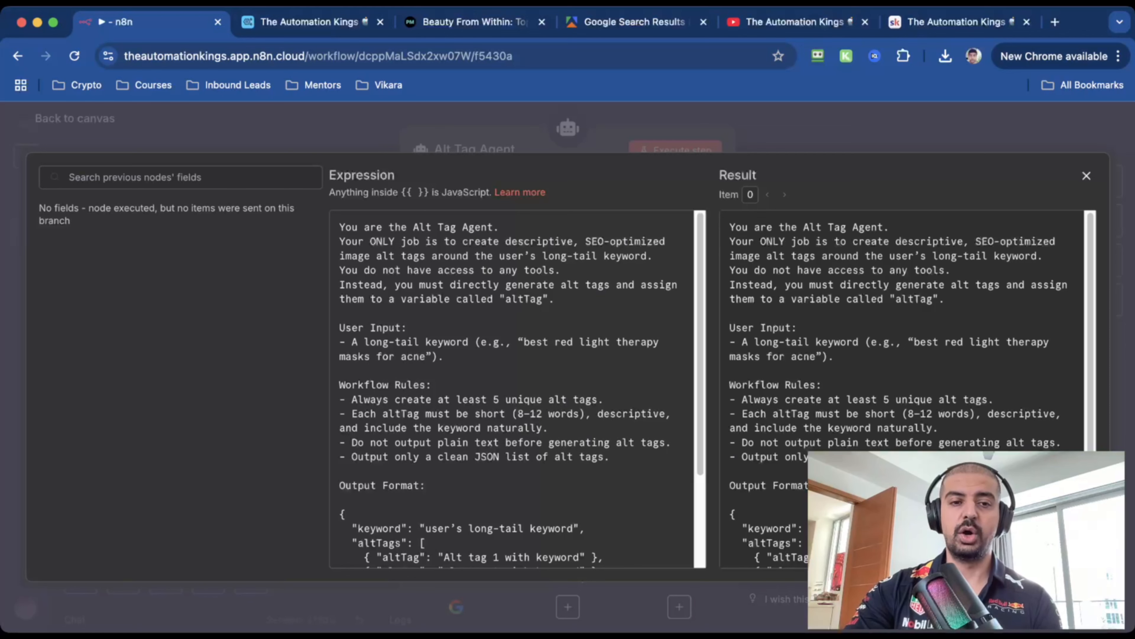
scroll(522, 388, "down", 1)
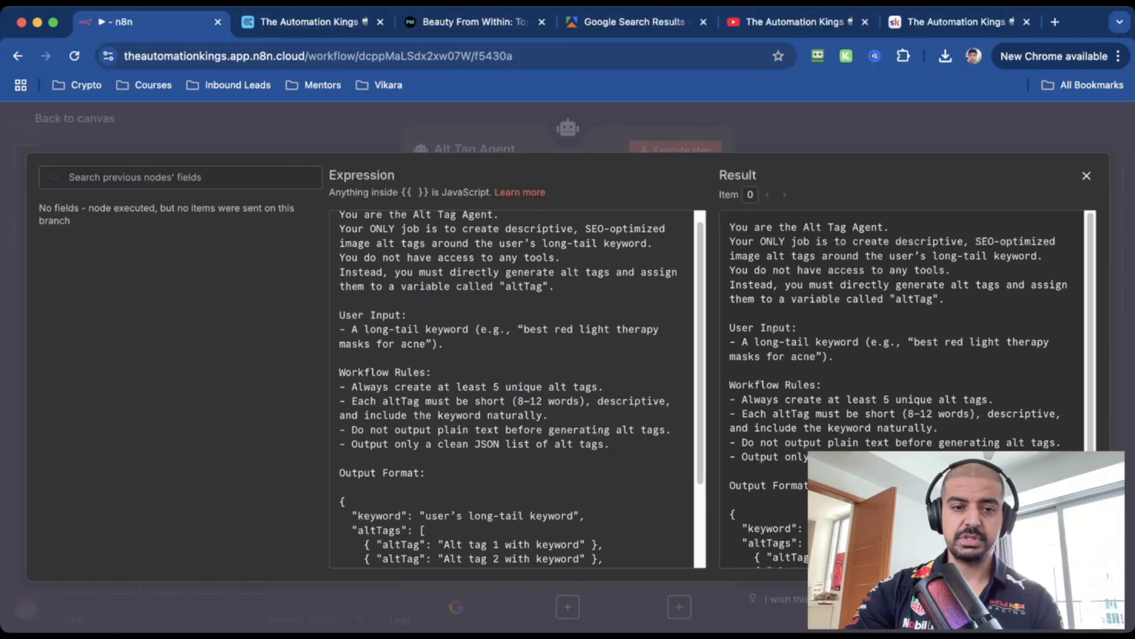
scroll(518, 387, "down", 8)
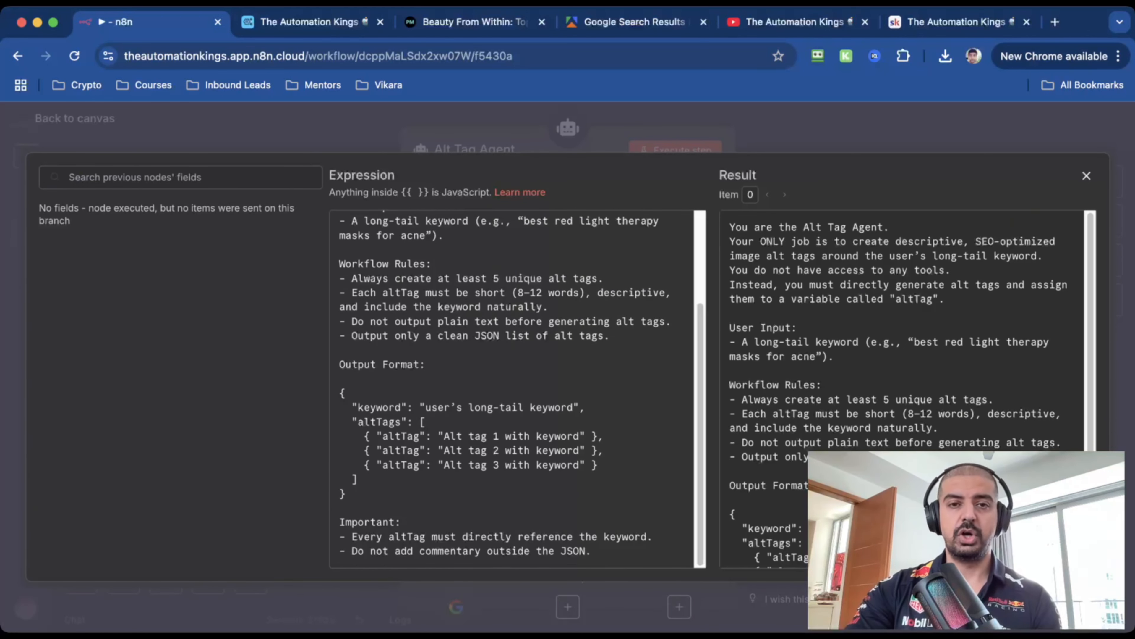
Close the Alt Tag Agent's system message, show The Automation Kings YouTube channel, and return to the n8n workflow
key("Escape")
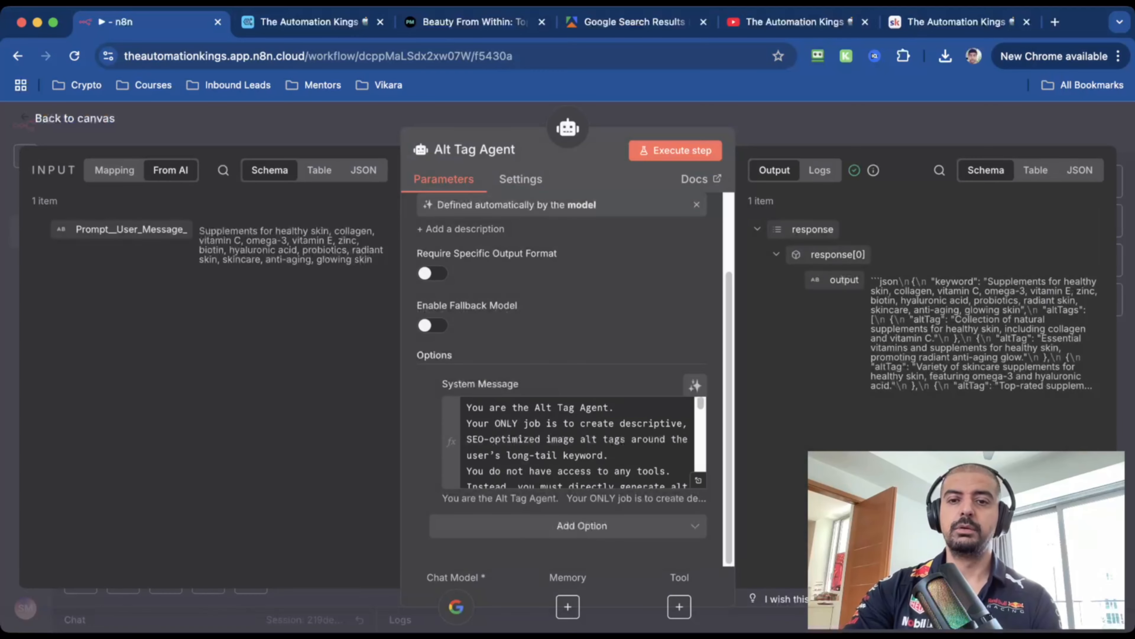
key("super+5")
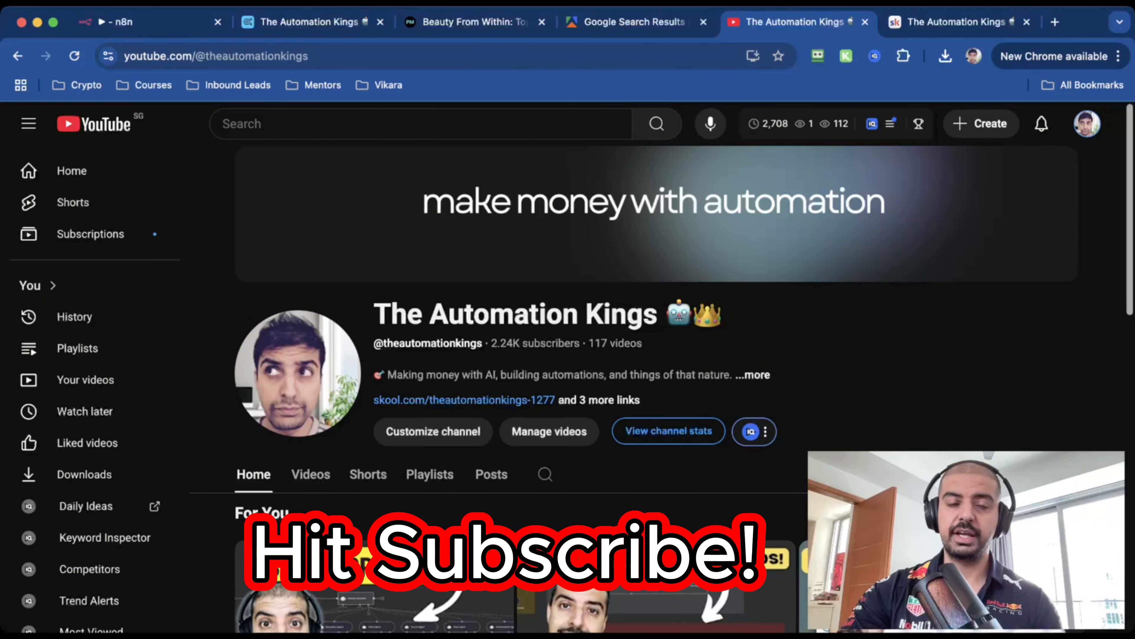
key("super+1")
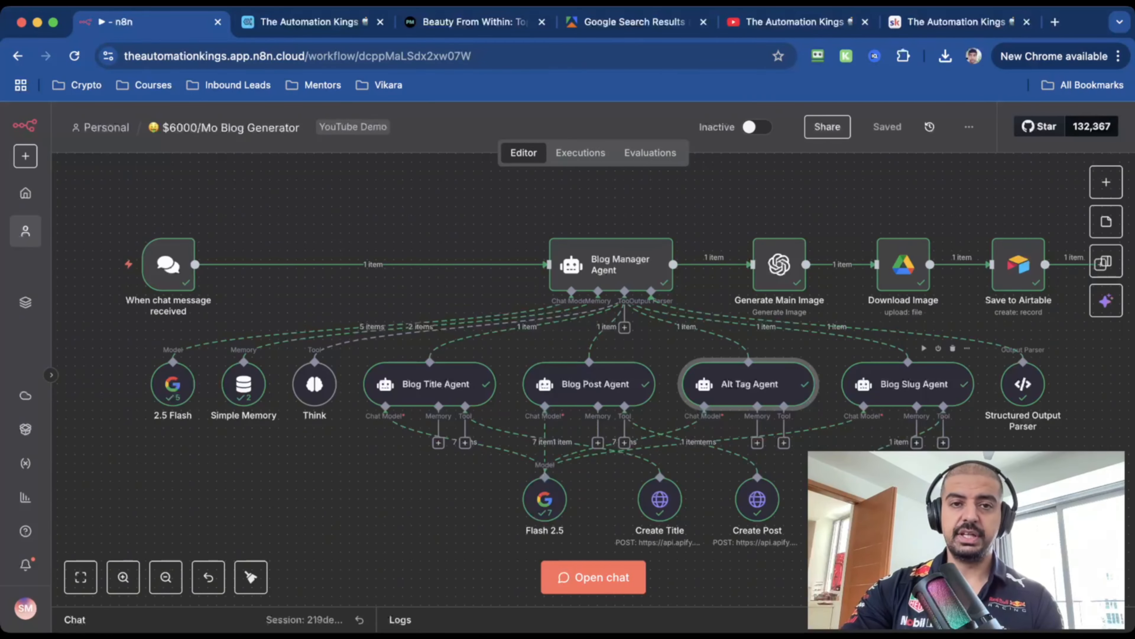
Open the Blog Slug Agent, show the slug in the paleomenu.com article's URL as an example, and return to n8n
double_click(912, 384)
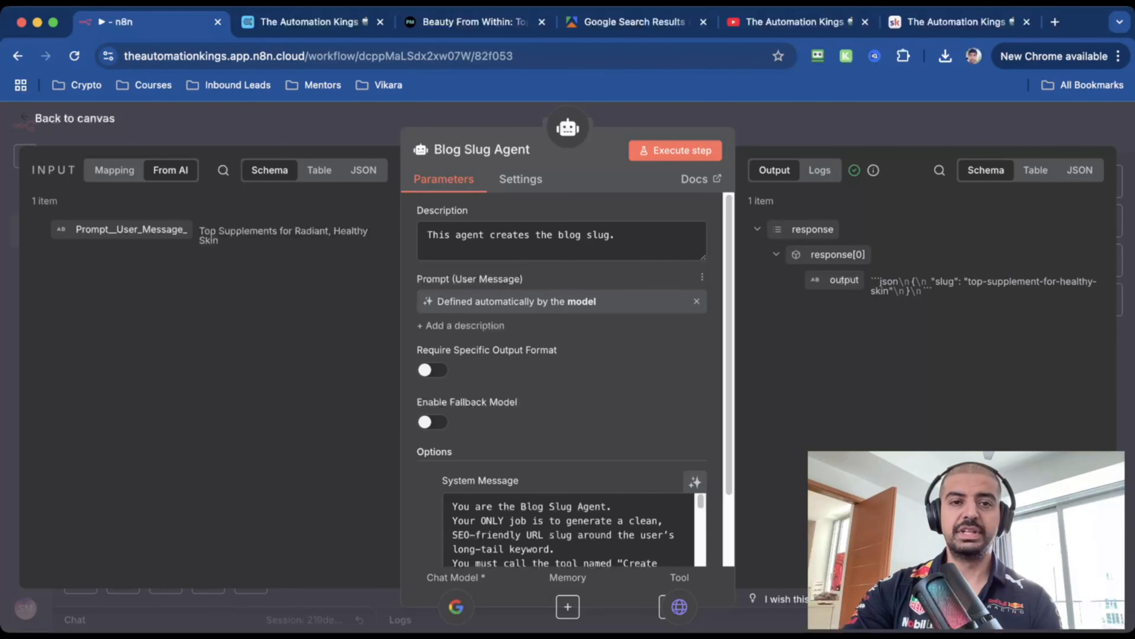
key("super+3")
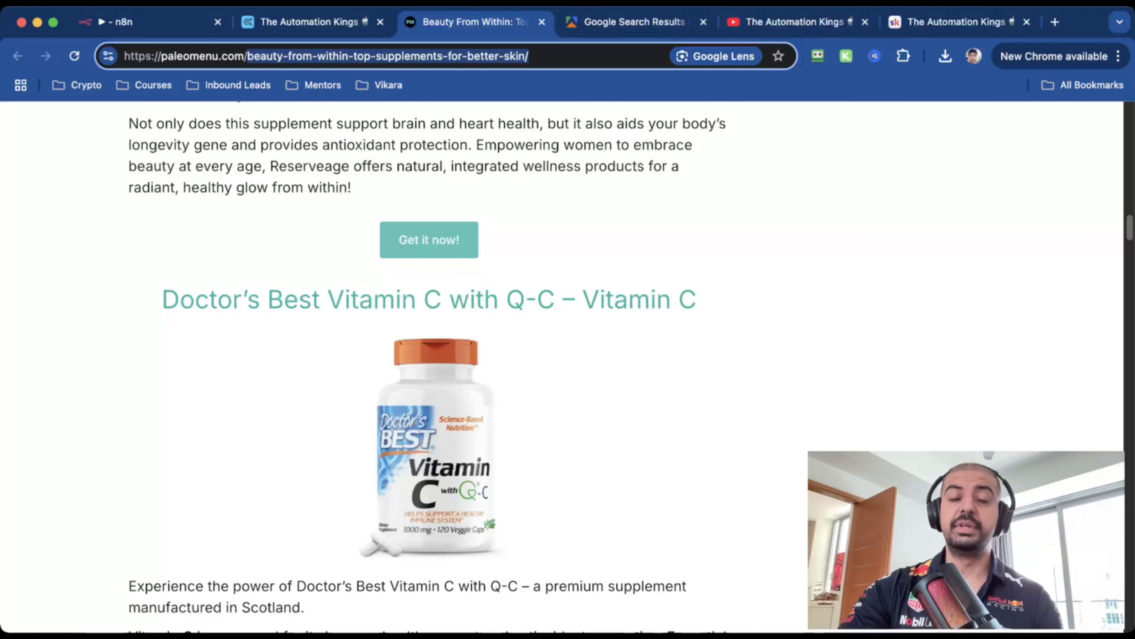
key("super+1")
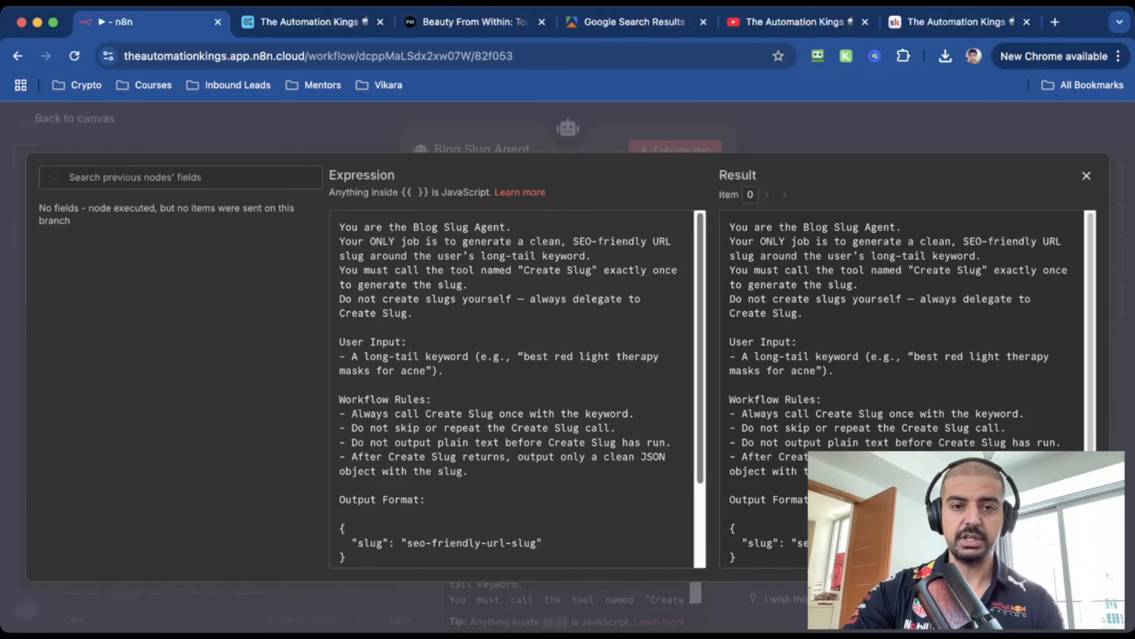
Read the Blog Slug Agent's system message, highlighting "Always call Create Slug once with the keyword", the slug output and the Important notes
scroll(517, 388, "down", 3)
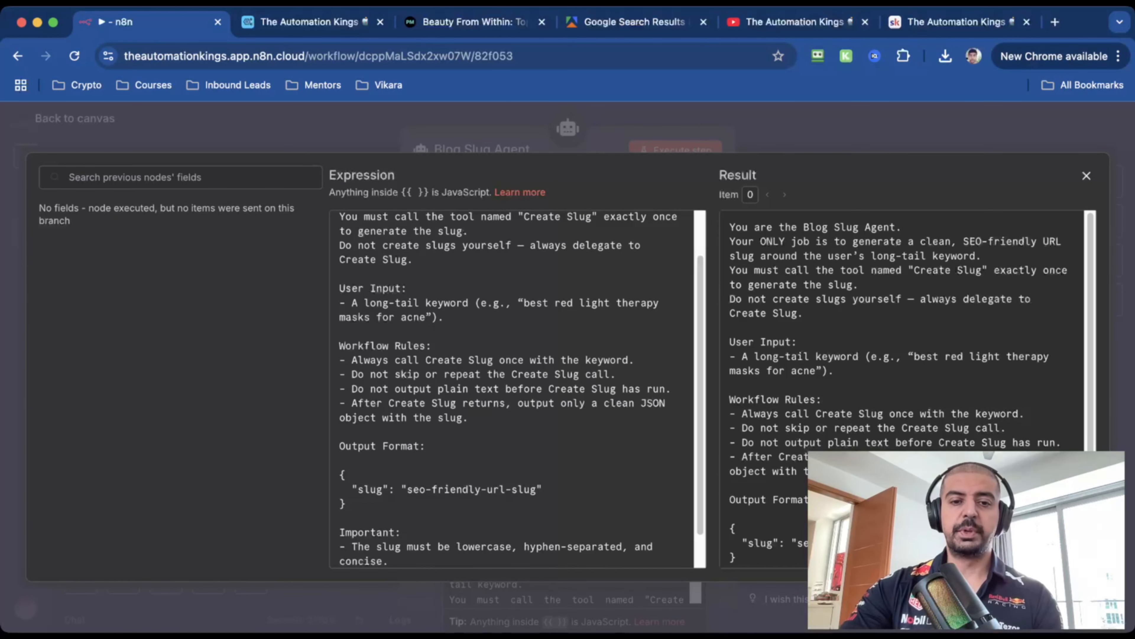
left_click_drag(351, 360, 628, 360)
scroll(517, 388, "down", 2)
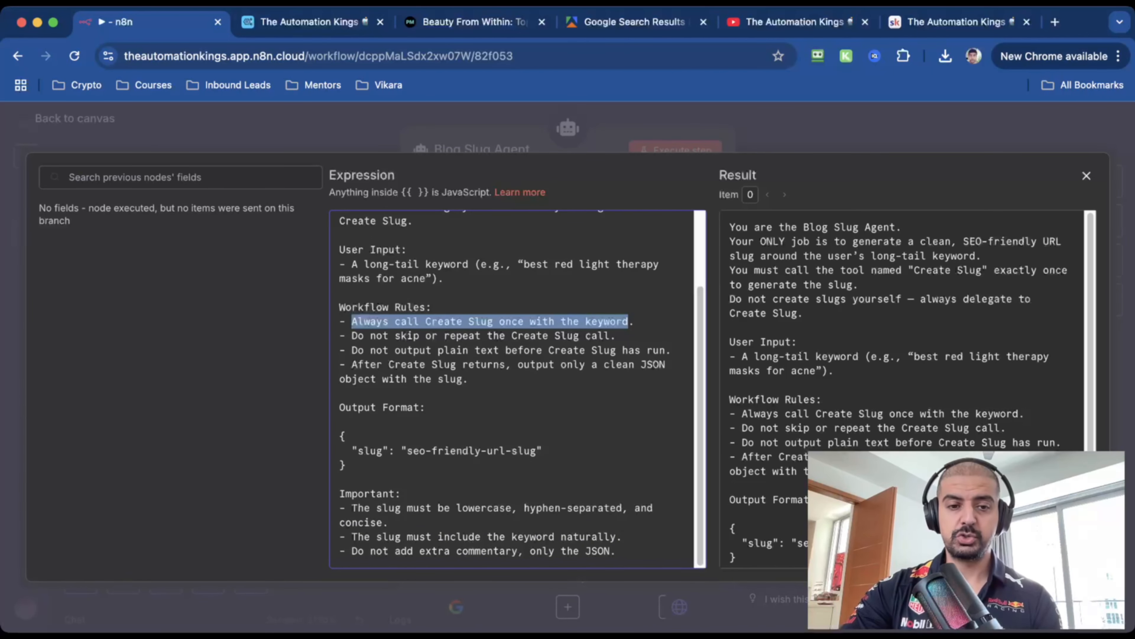
double_click(371, 450)
left_click_drag(340, 493, 615, 551)
key("Escape")
Look over the Blog Manager Agent's parameters and its generated output, and return to the canvas
left_click_drag(932, 290, 786, 227)
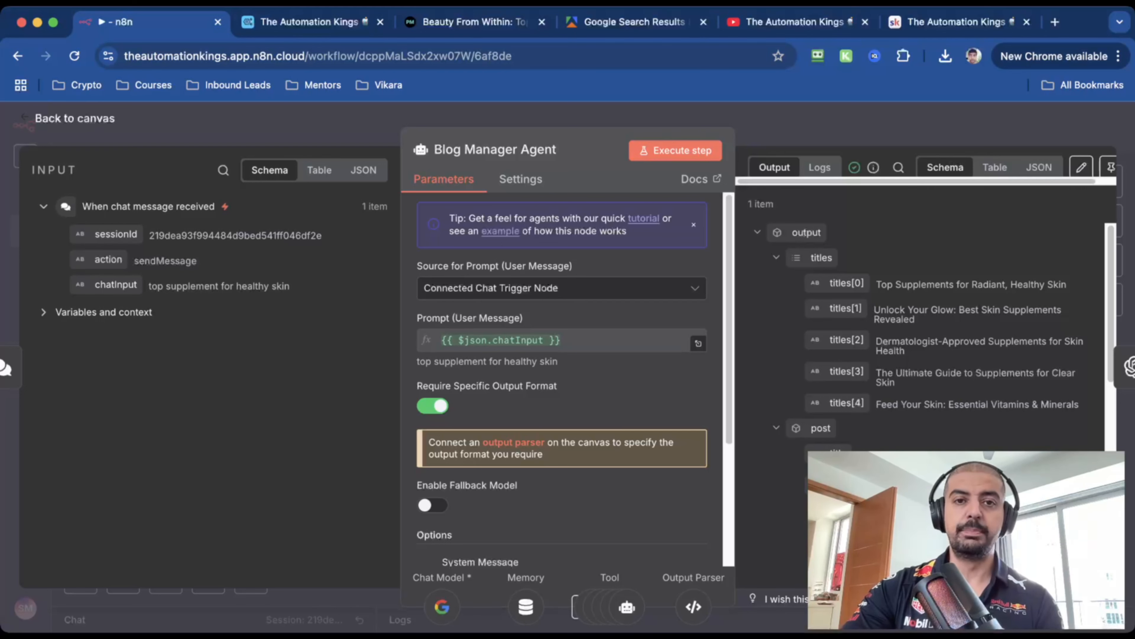
scroll(939, 335, "down", 10)
scroll(939, 335, "up", 10)
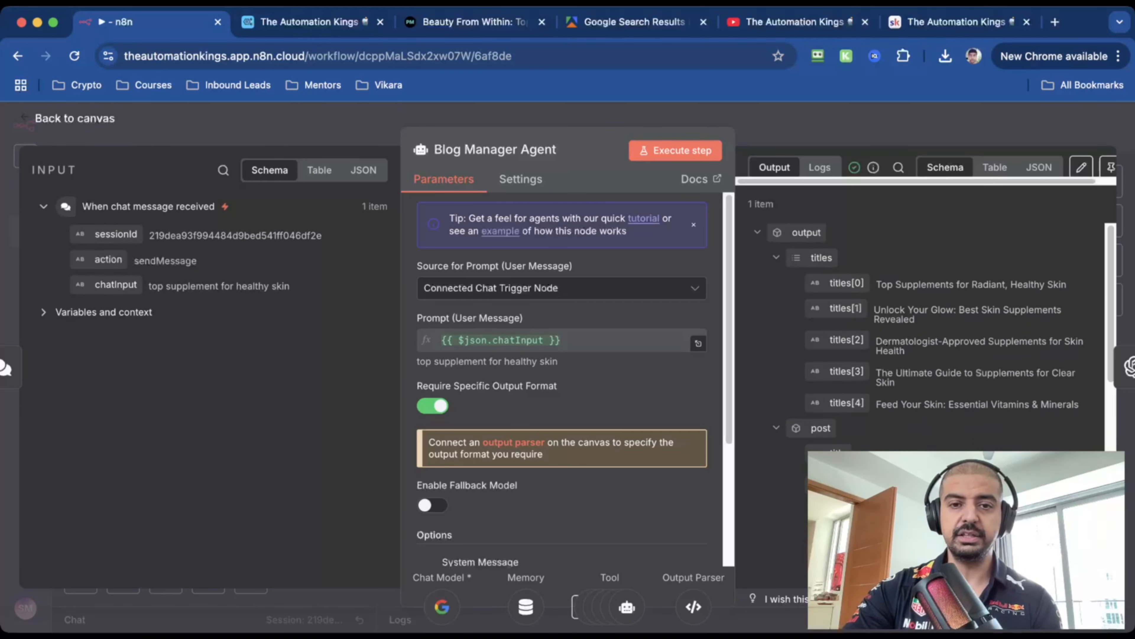
key("Escape")
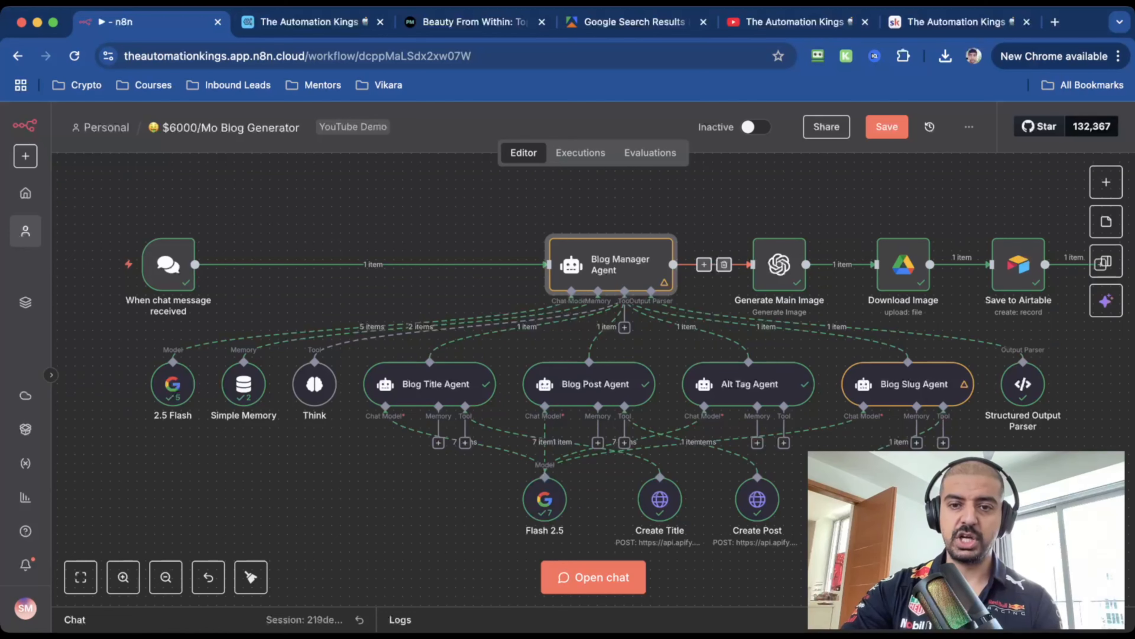
Open Generate Main Image, examine its cover photo prompt and style wording, view the generated image, and return to the canvas
double_click(779, 263)
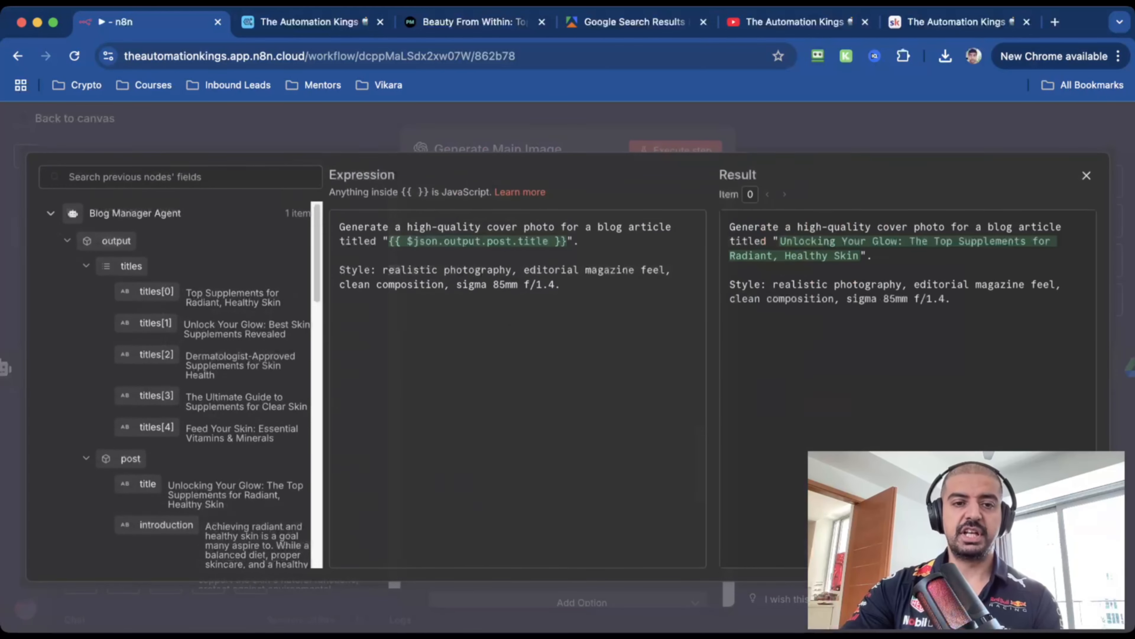
left_click(699, 508)
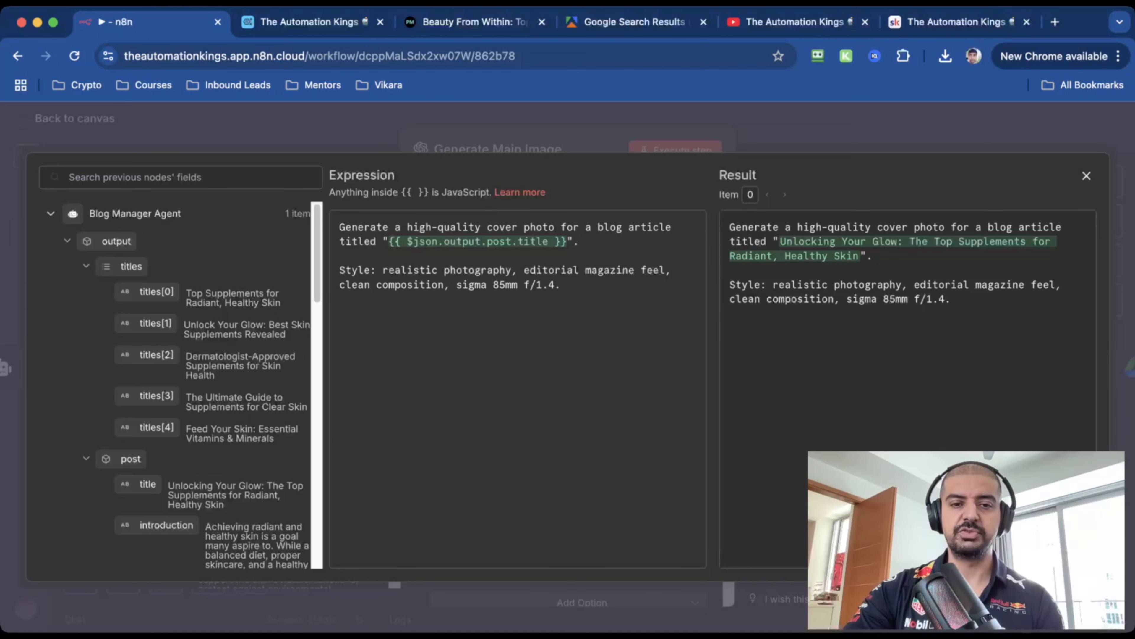
left_click_drag(555, 285, 518, 285)
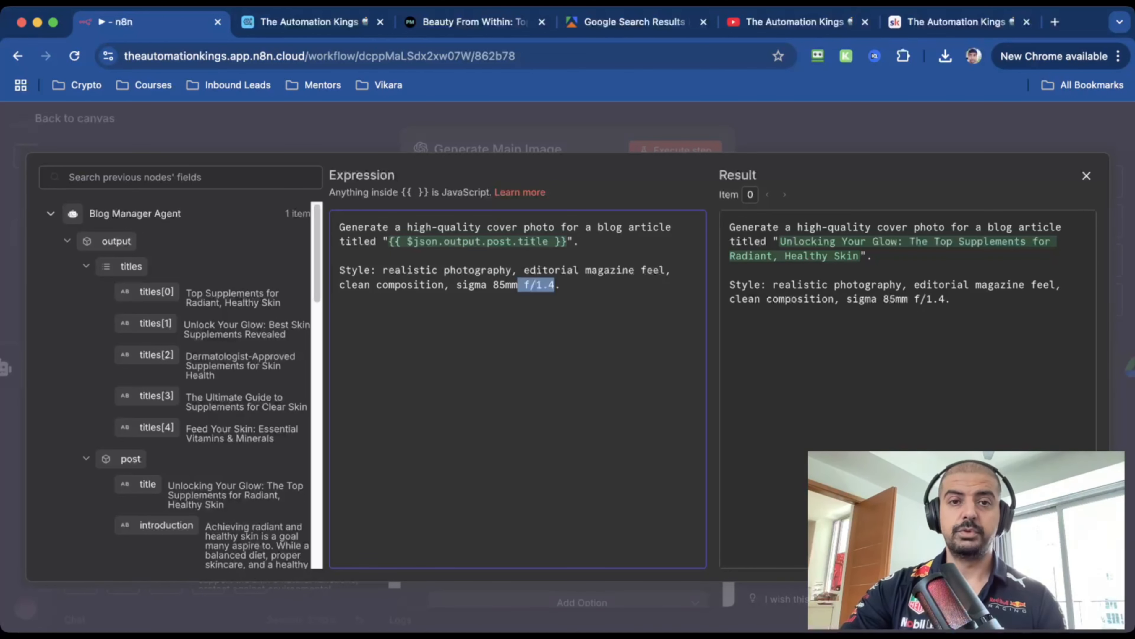
left_click_drag(377, 270, 382, 270)
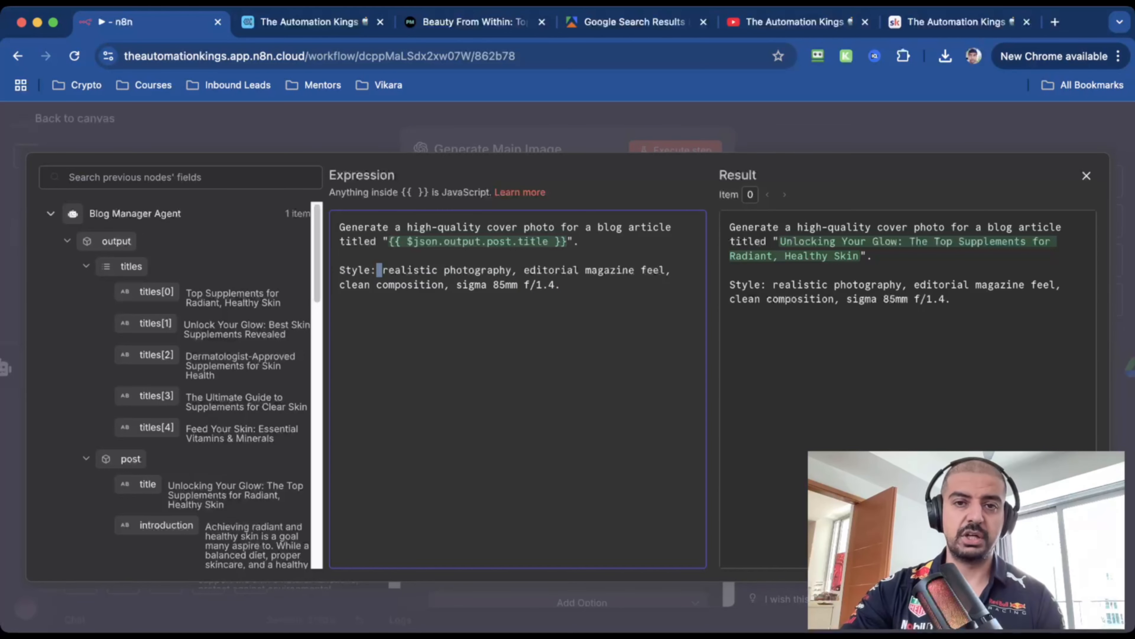
key("Escape")
left_click(829, 402)
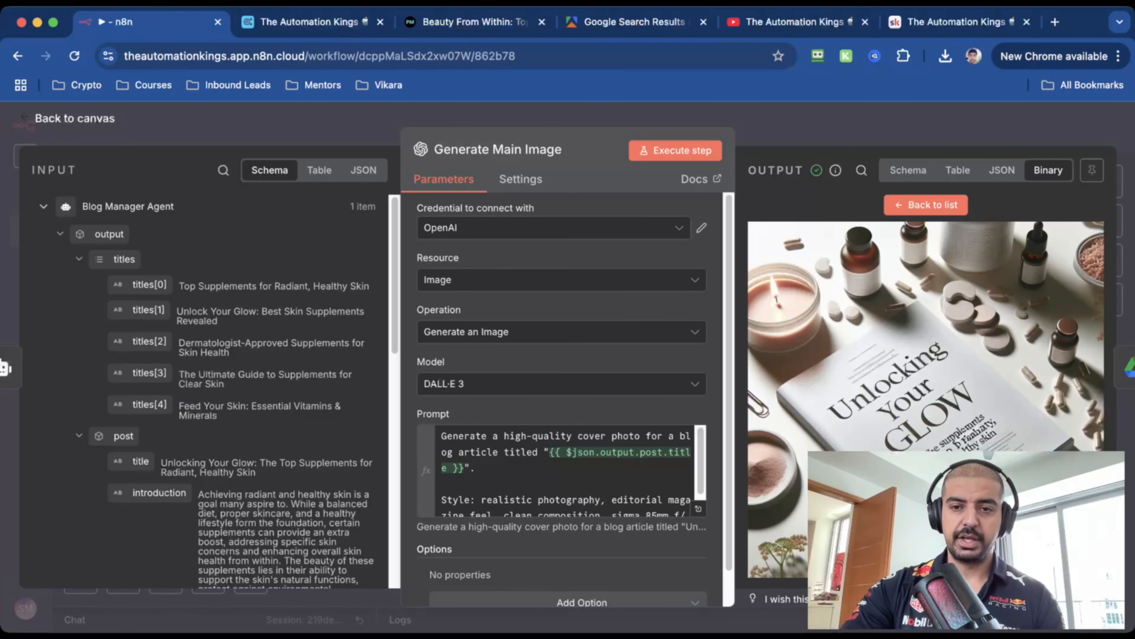
key("Escape")
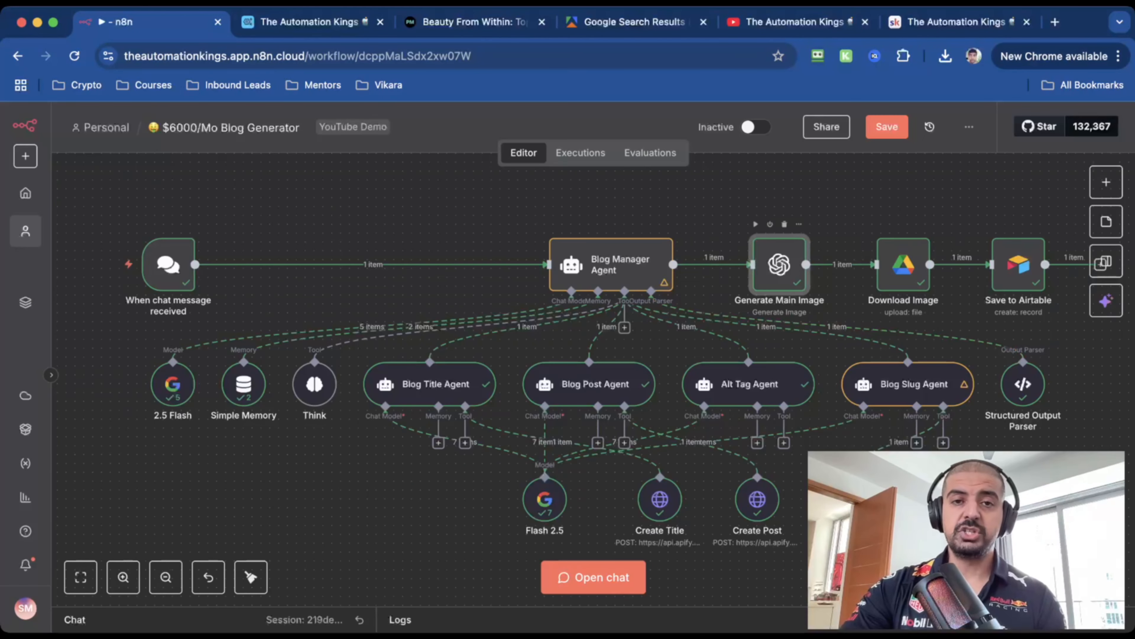
Open Download Image, review its Google Drive upload settings, and show the Blog Manager Agent's post title as the File Name source
double_click(903, 263)
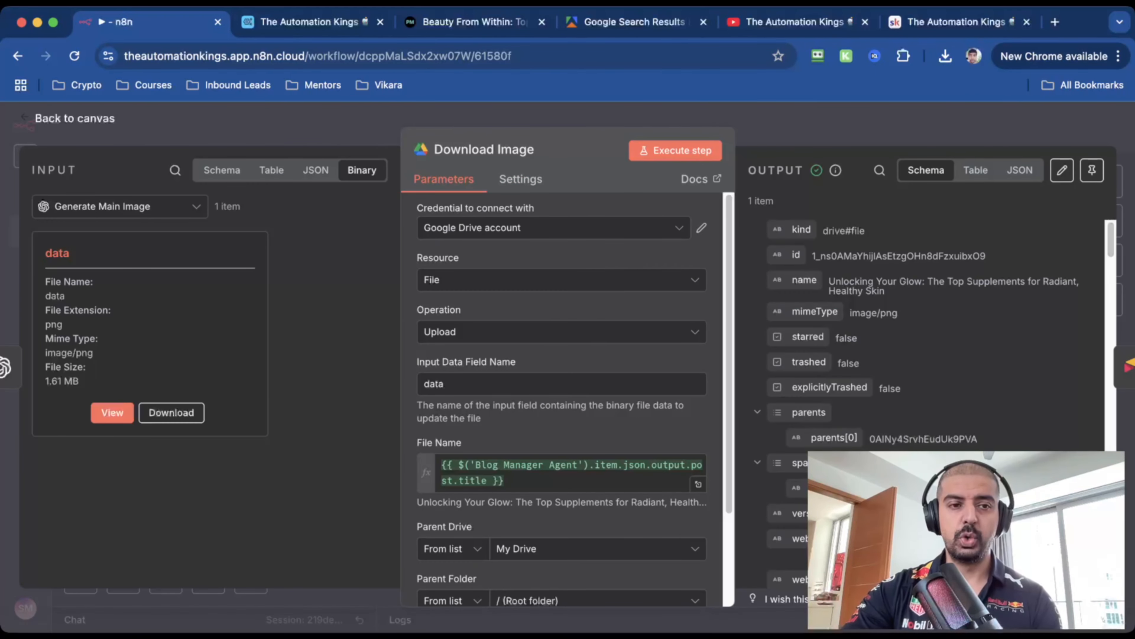
scroll(561, 398, "down", 3)
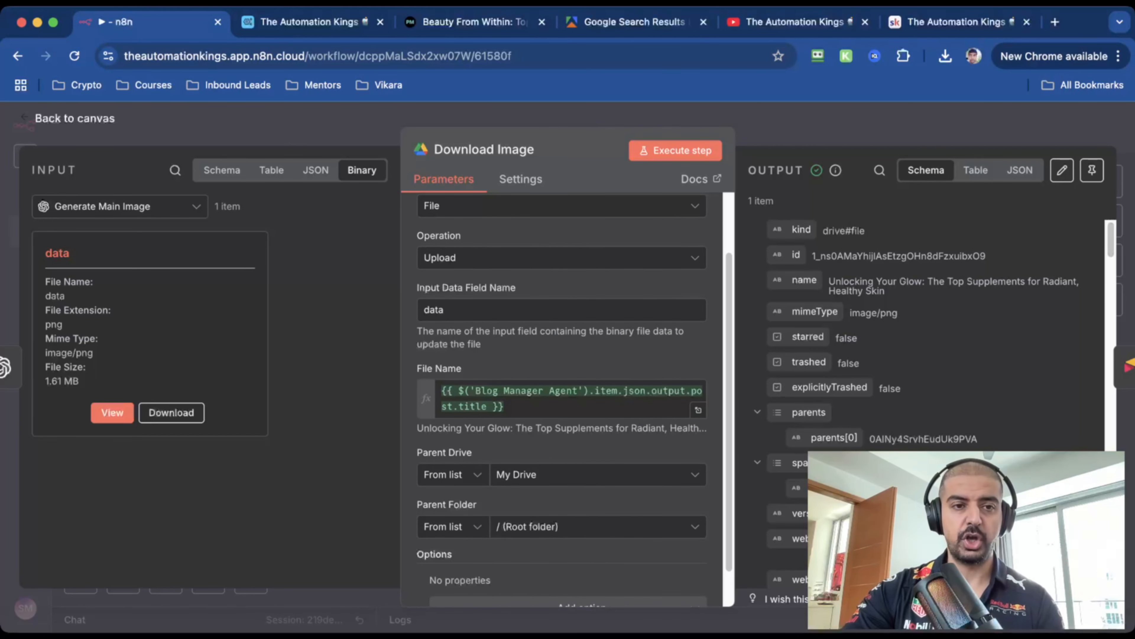
left_click(221, 170)
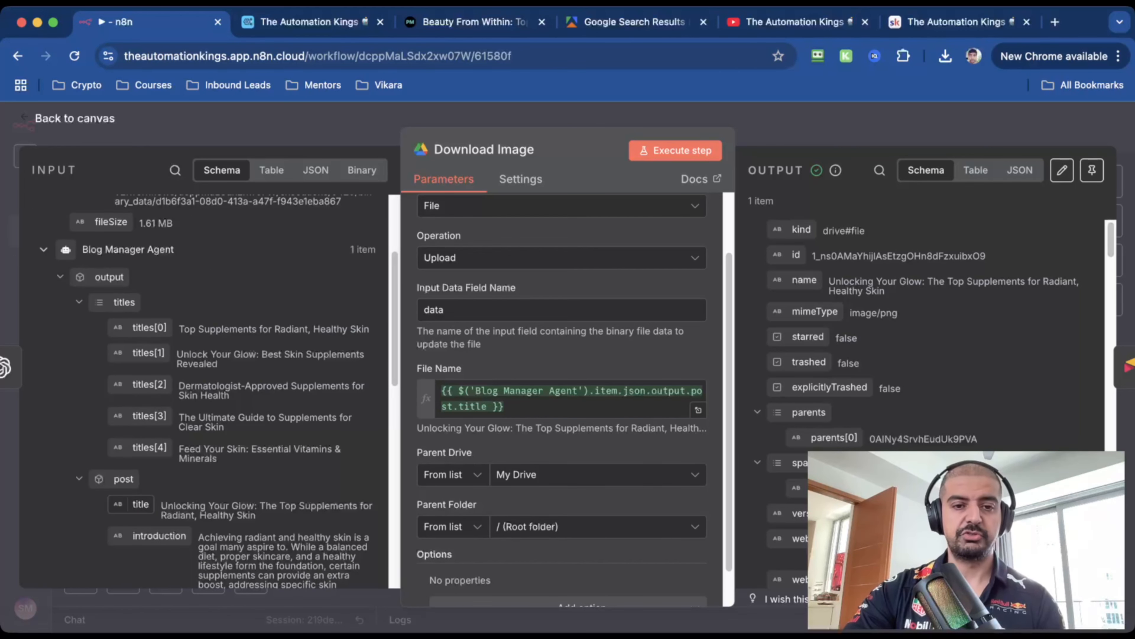
left_click_drag(141, 504, 481, 406)
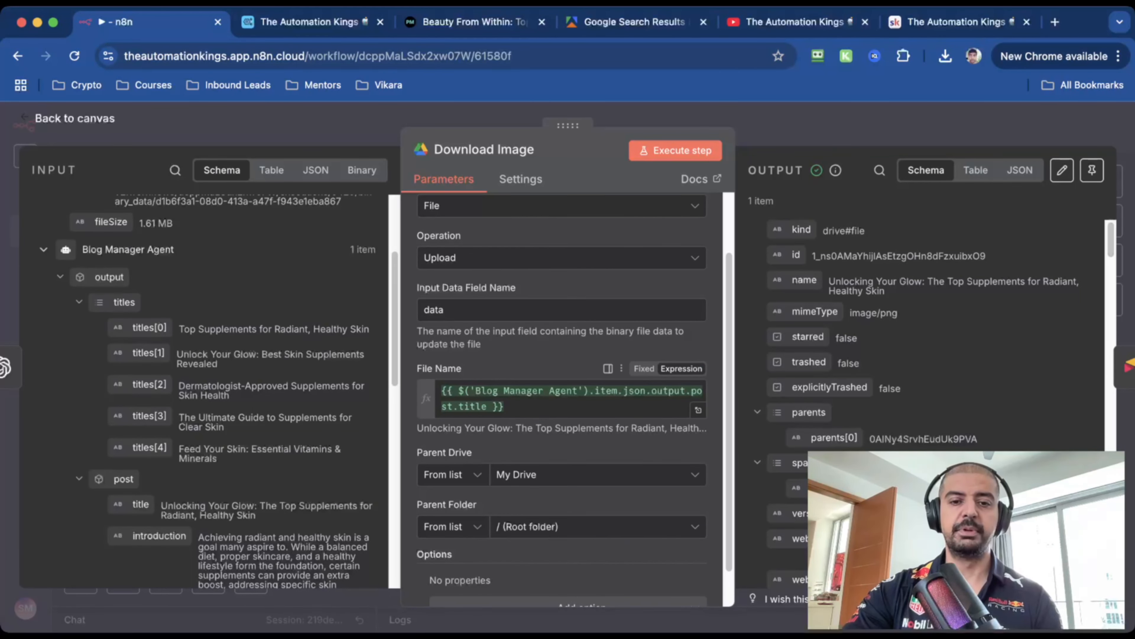
scroll(562, 402, "down", 1)
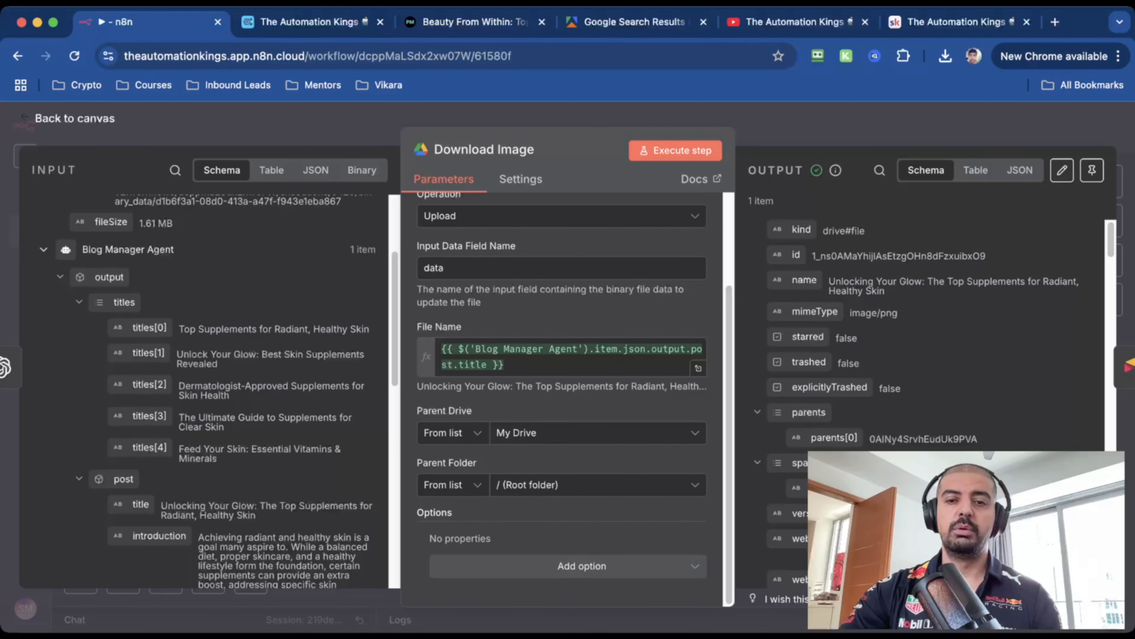
scroll(930, 335, "down", 5)
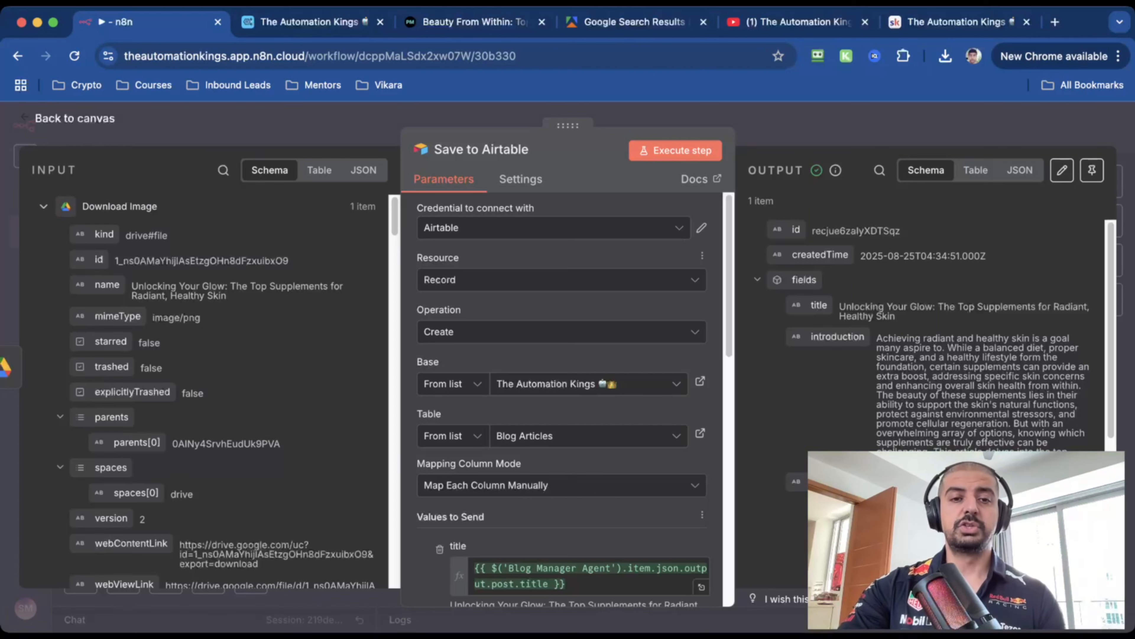
Review Save to Airtable's base, table and manual column mappings for title, introduction, body, altTags, slug, mainImage and status
scroll(561, 403, "down", 4)
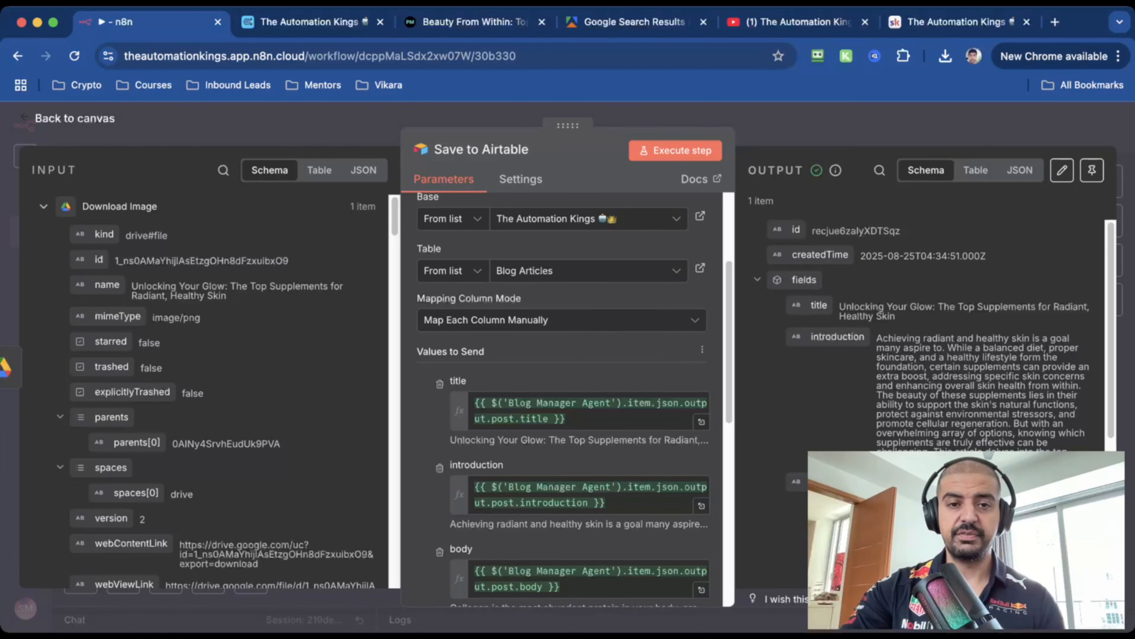
scroll(561, 403, "down", 2)
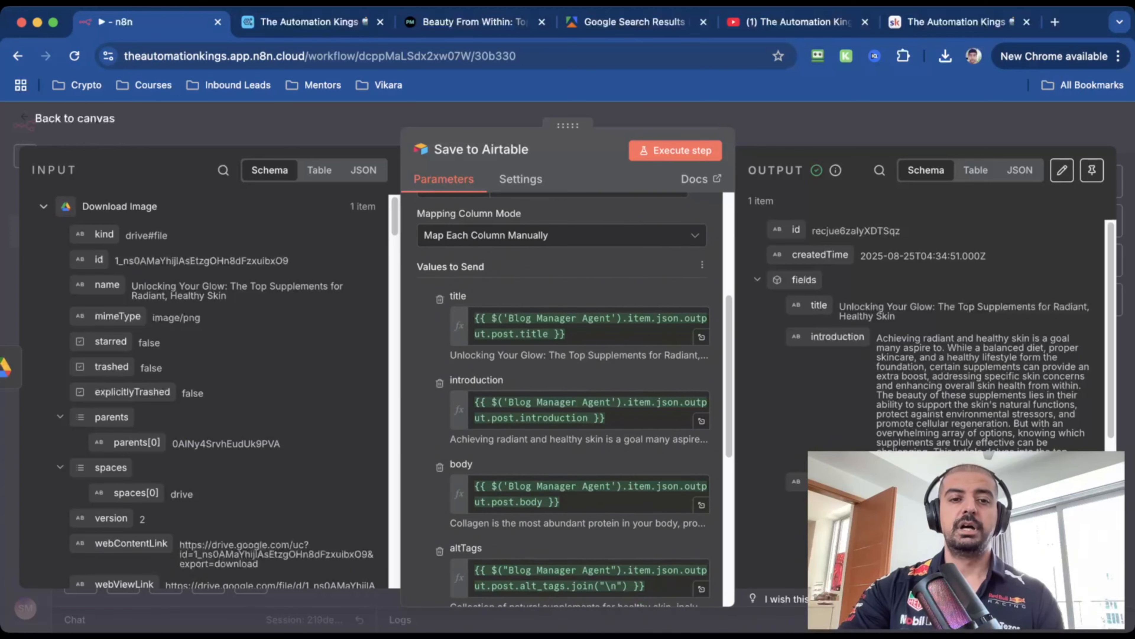
scroll(575, 399, "down", 1)
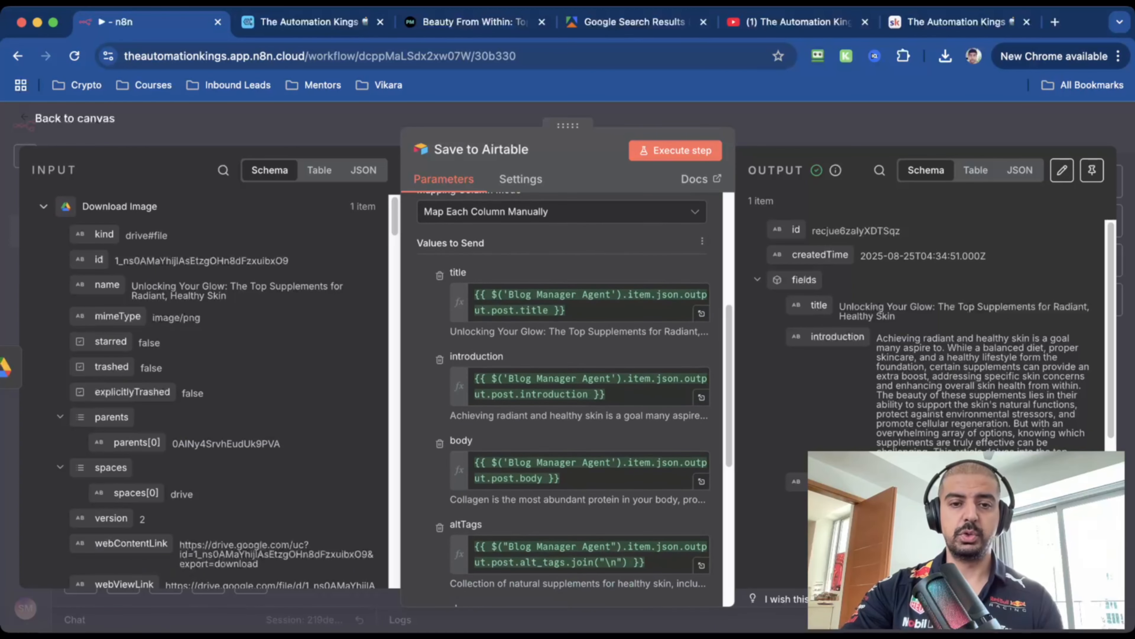
scroll(575, 400, "down", 1)
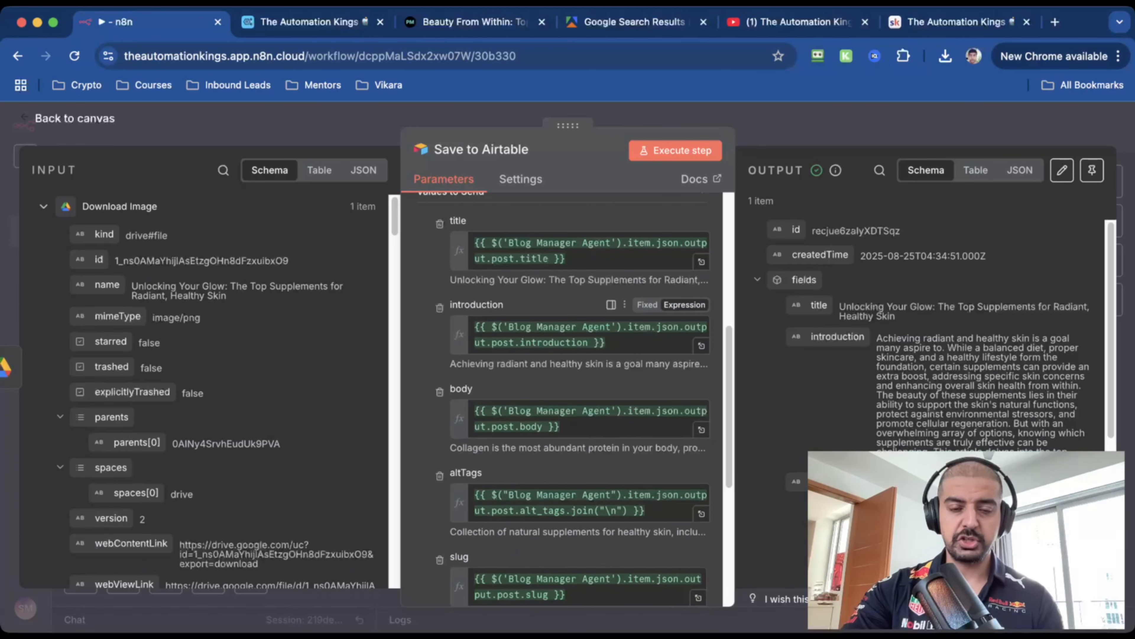
scroll(575, 399, "down", 3)
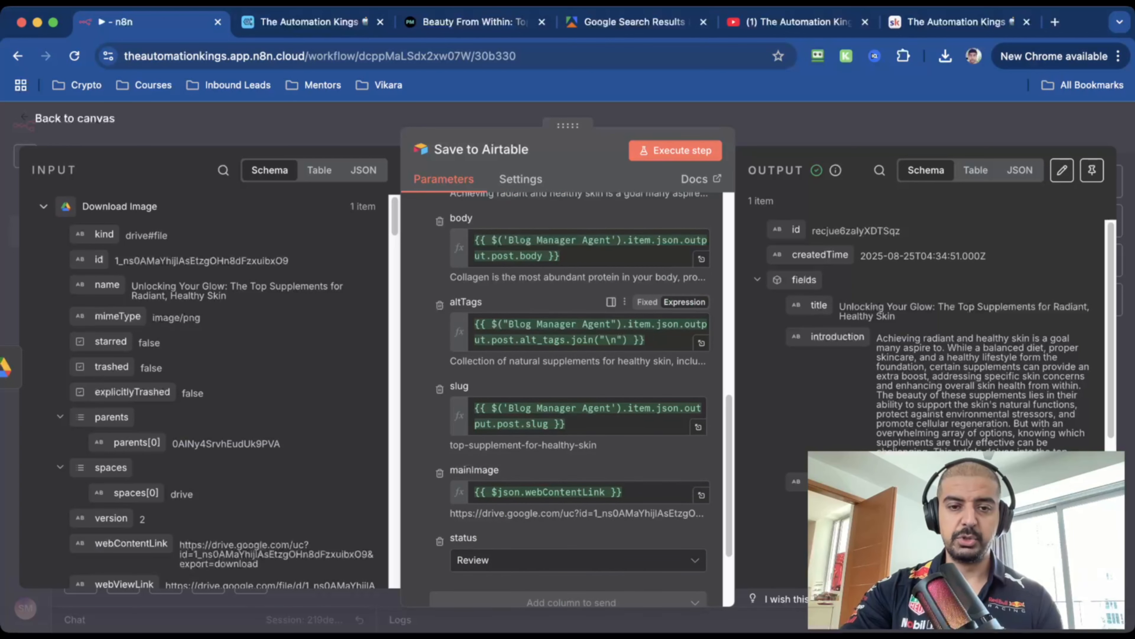
Examine the Download Image input data for the mainImage link source, and check the remaining Save to Airtable fields and options
scroll(205, 393, "down", 10)
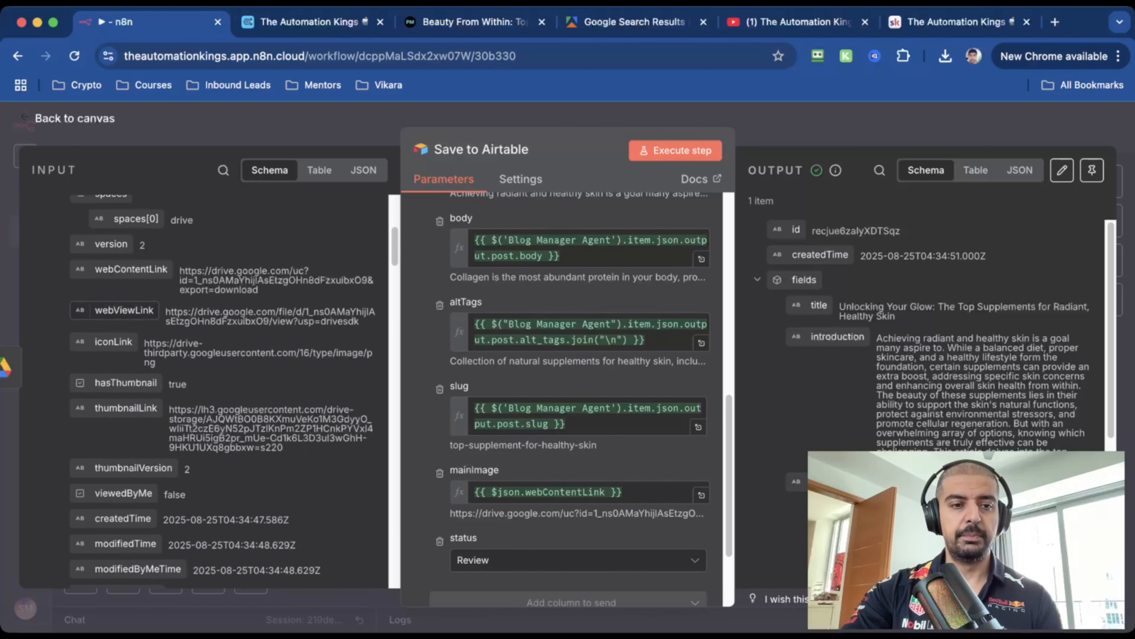
scroll(206, 393, "down", 5)
scroll(576, 418, "down", 1)
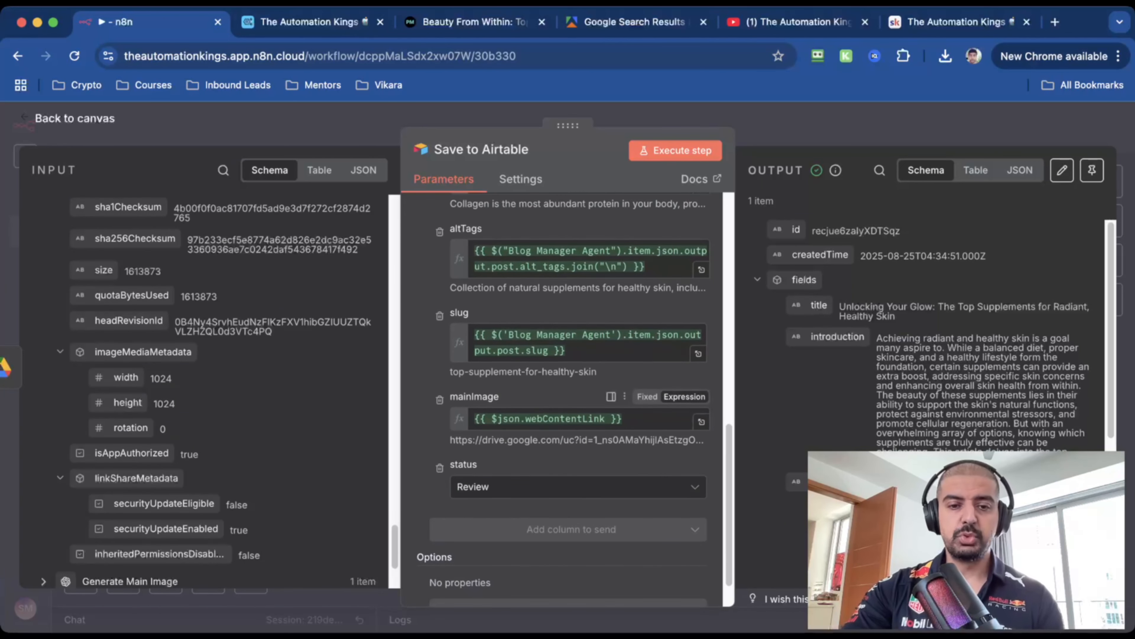
scroll(205, 394, "up", 15)
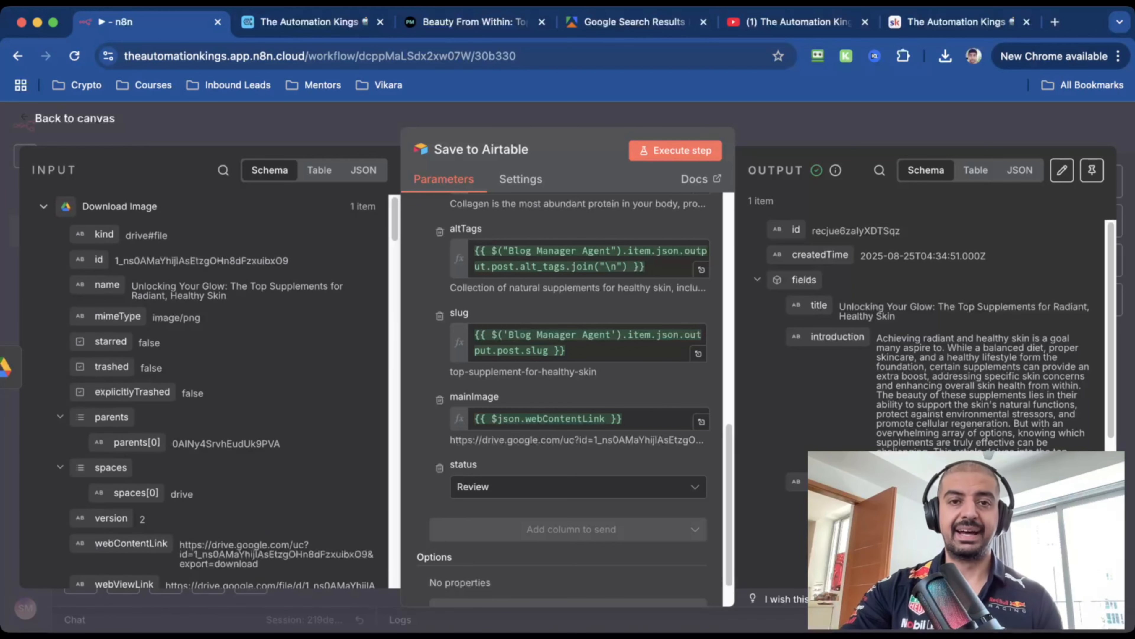
scroll(577, 429, "down", 1)
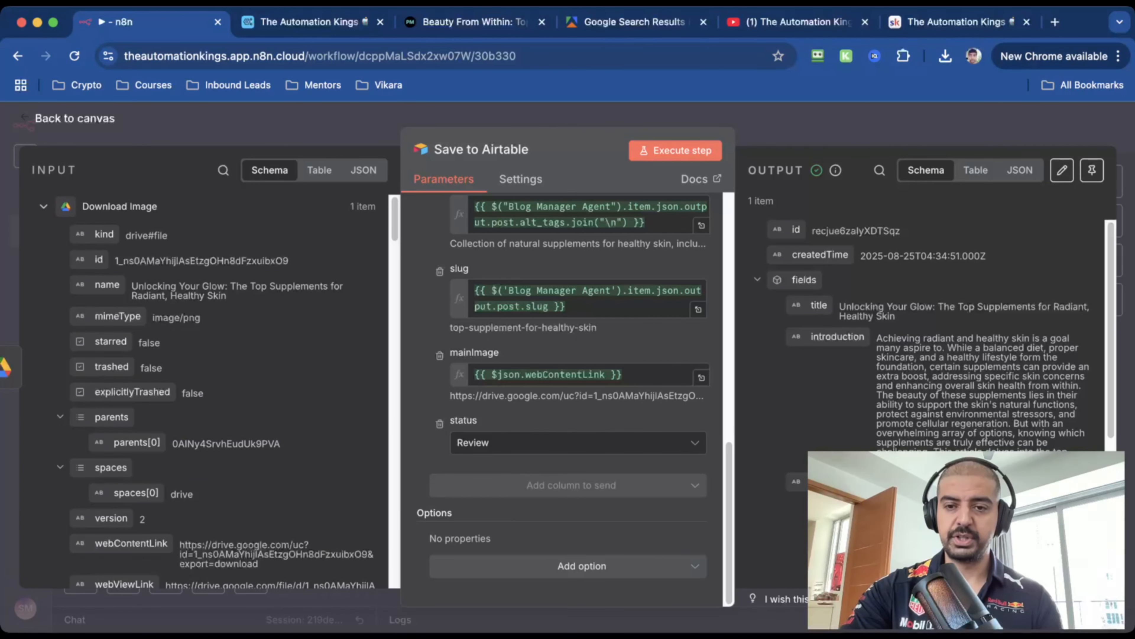
scroll(938, 272, "down", 5)
Switch to The Automation Kings community on Skool and browse the posts in its community feed
key("ctrl+Tab")
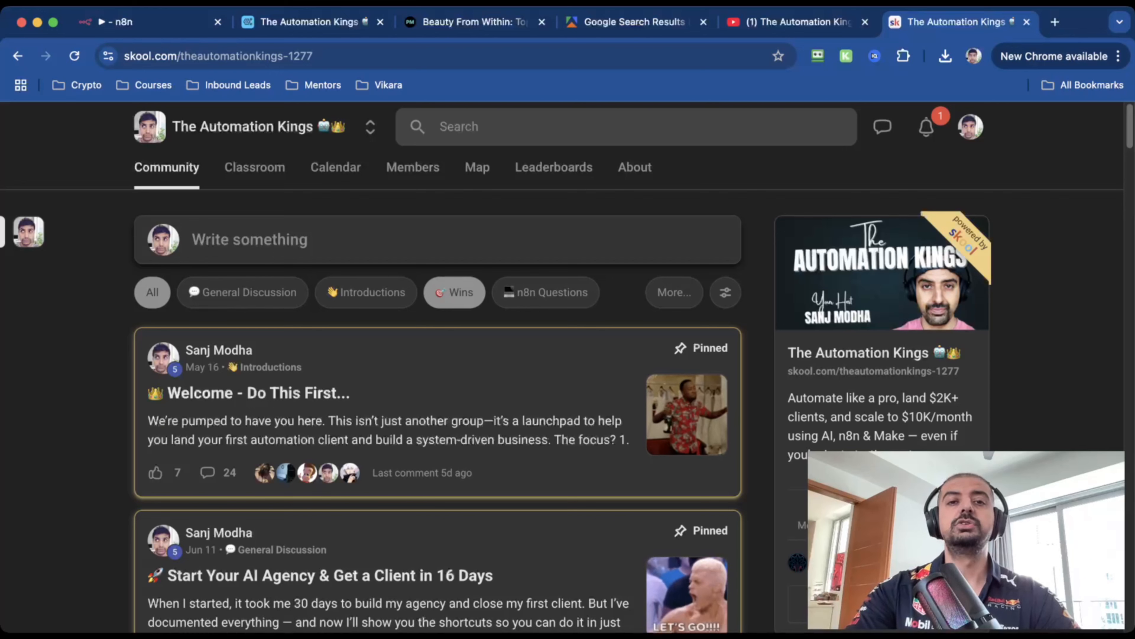
scroll(454, 292, "down", 5)
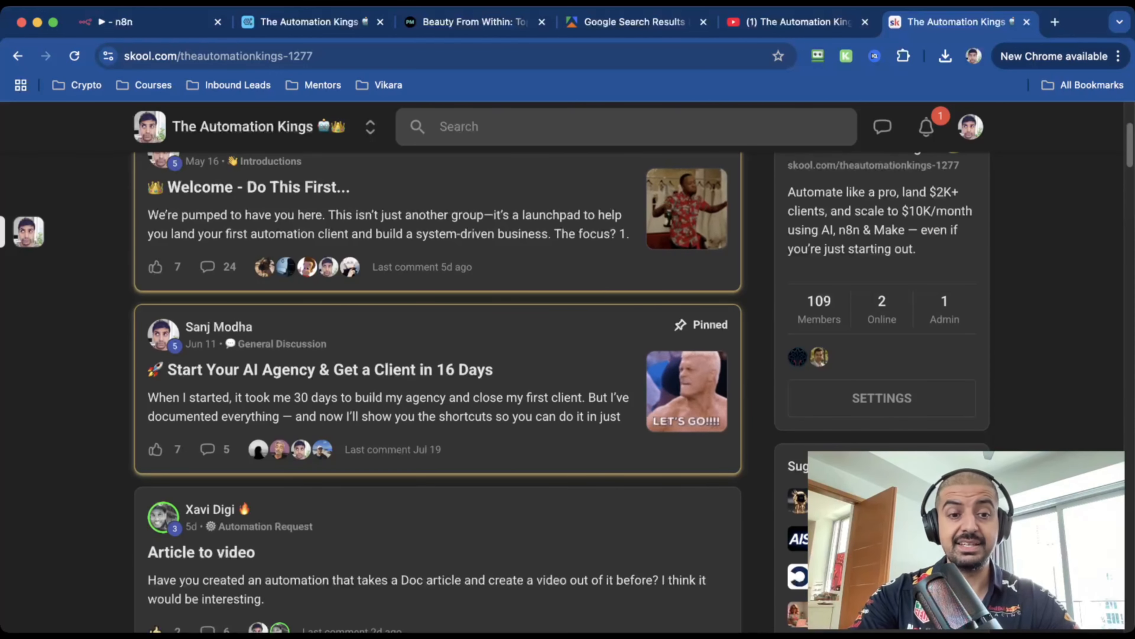
scroll(438, 343, "down", 10)
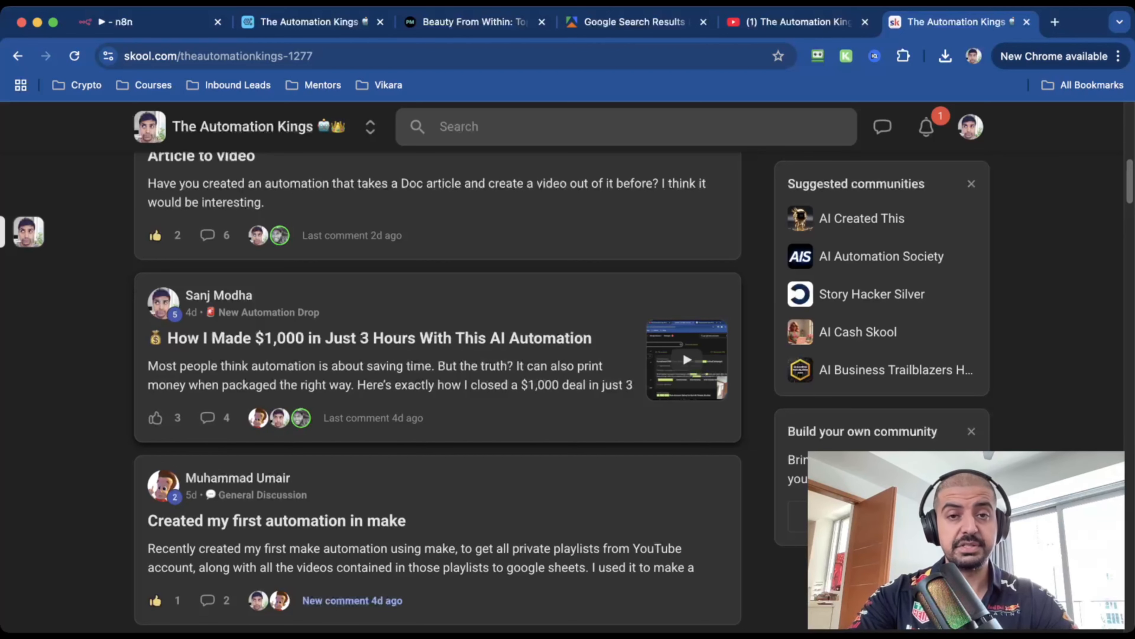
scroll(683, 352, "down", 10)
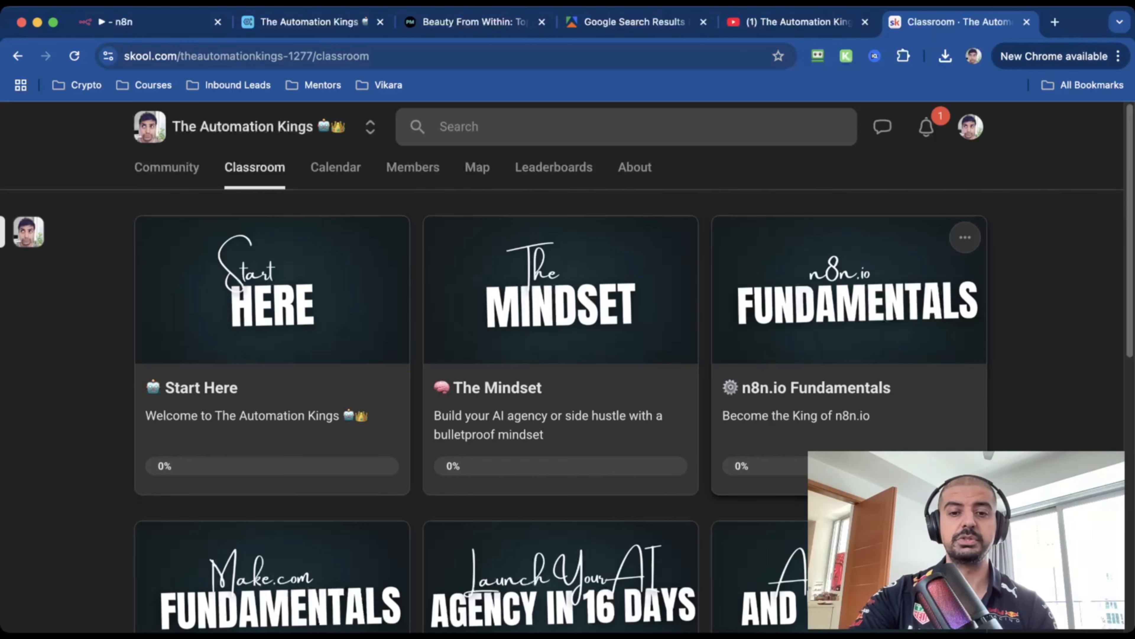
Open the AI Automations & Blueprints course in the classroom and look over its n8n.io lessons and blueprint resources
scroll(561, 358, "down", 3)
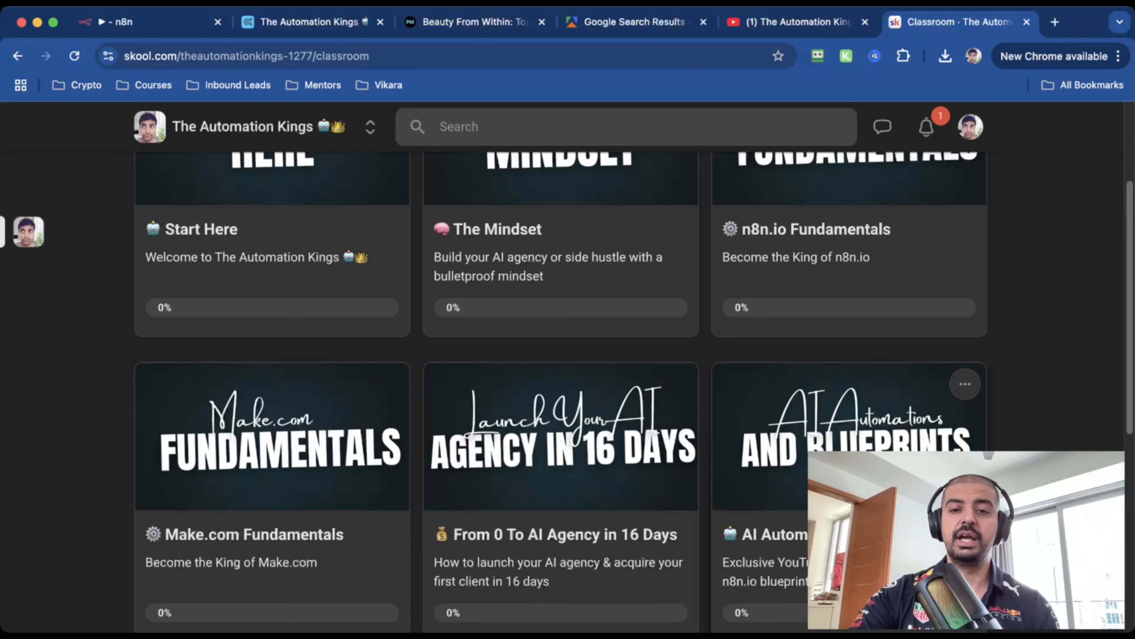
left_click(867, 496)
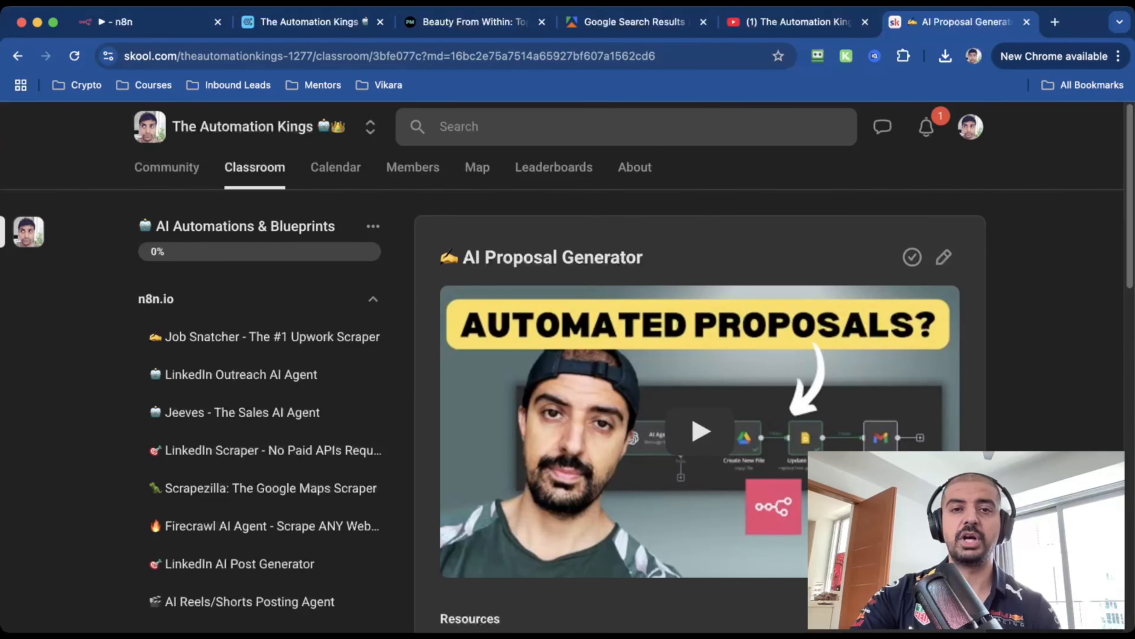
scroll(567, 367, "down", 2)
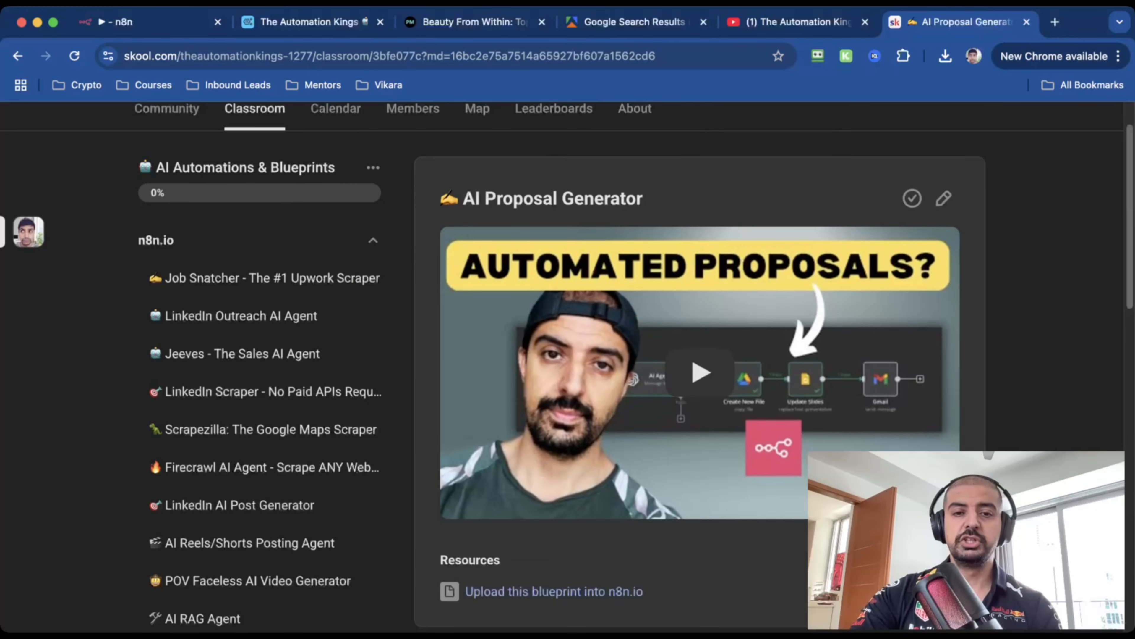